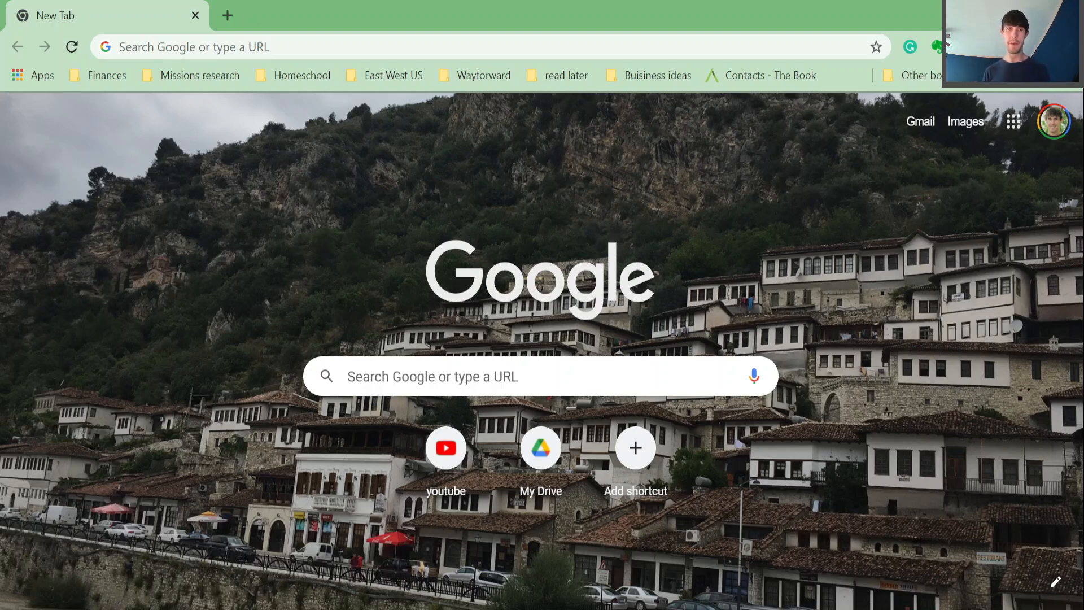
{"action": "key", "text": "ctrl+l"}
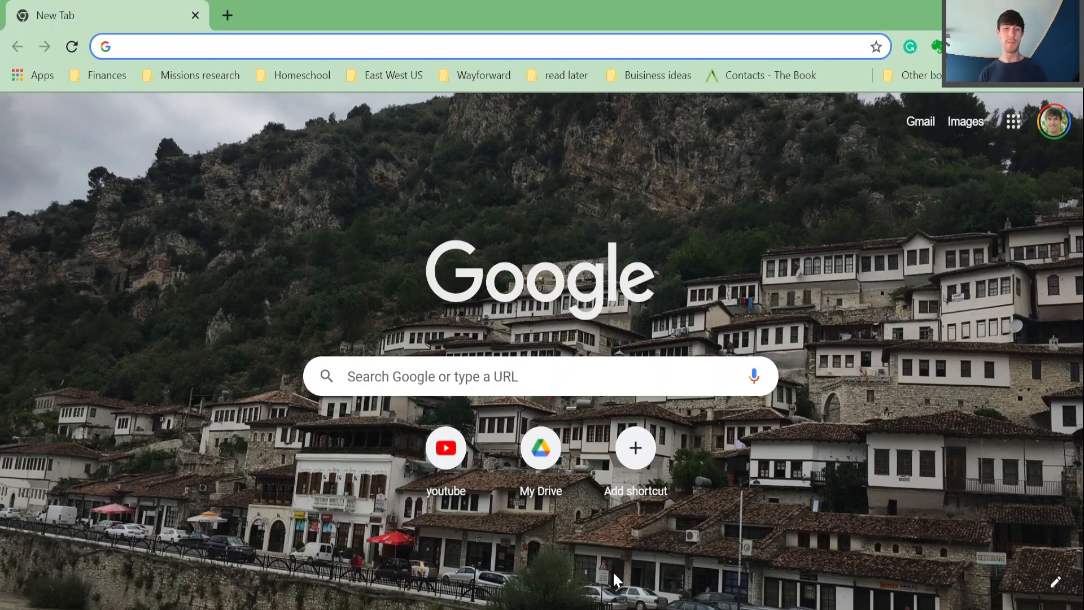
{"action": "type", "text": "cen"}
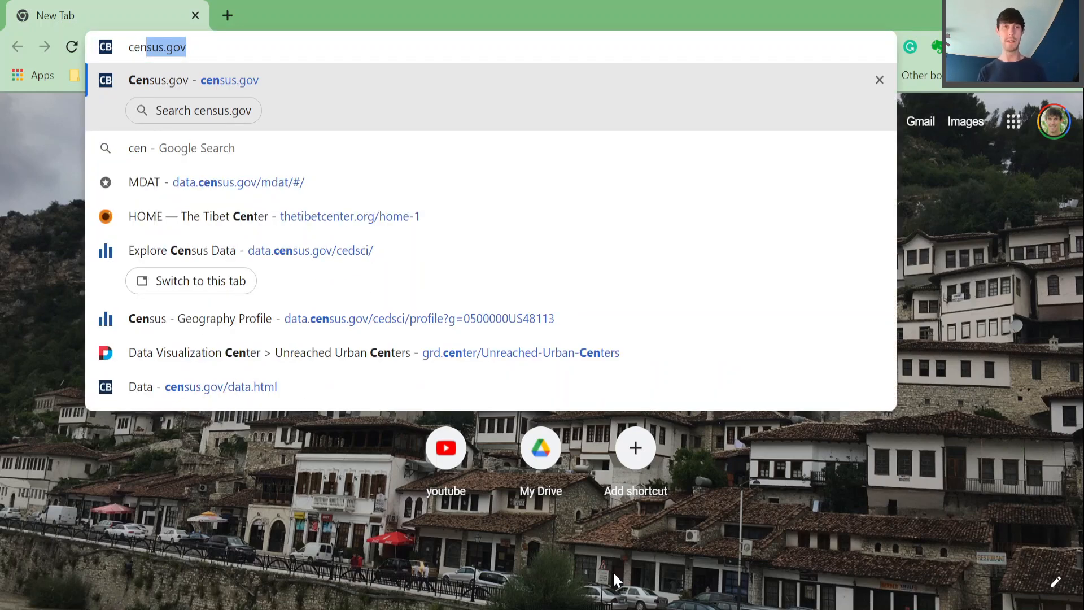
{"action": "key", "text": "BackSpace"}
{"action": "key", "text": "BackSpace"}
{"action": "key", "text": "BackSpace"}
{"action": "key", "text": "BackSpace"}
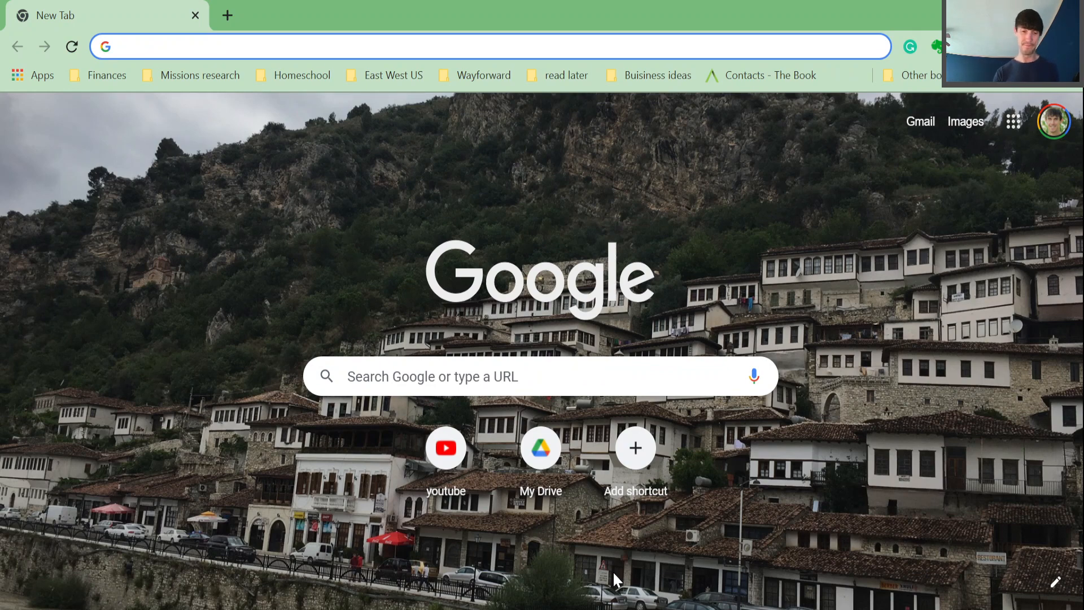
- Go to the data.census.gov website
{"action": "type", "text": "data"}
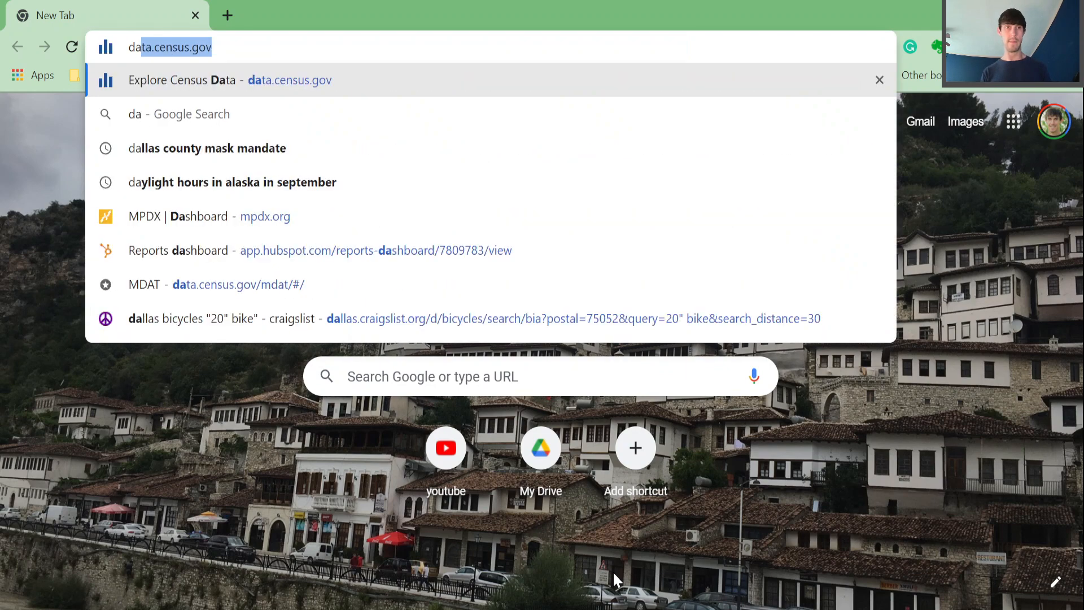
{"action": "type", "text": ".censuus"}
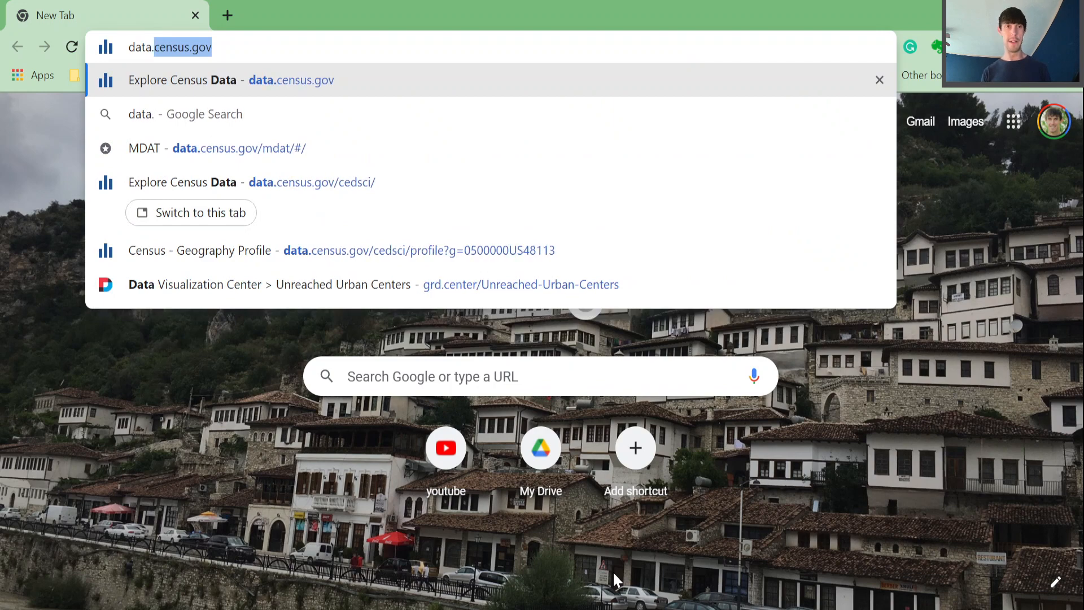
{"action": "key", "text": "BackSpace"}
{"action": "key", "text": "BackSpace"}
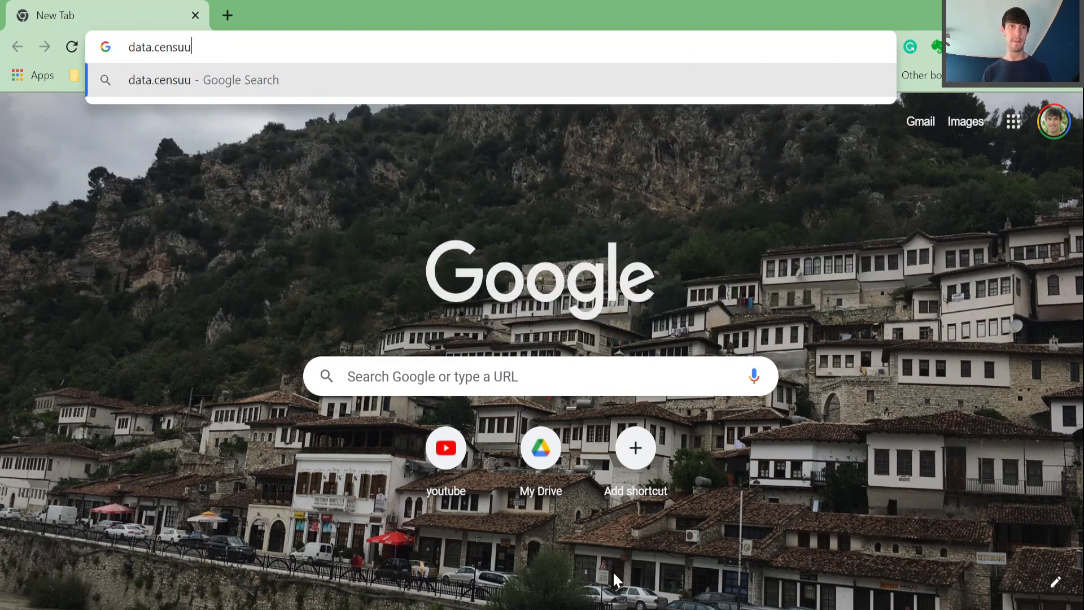
{"action": "type", "text": "s.gov"}
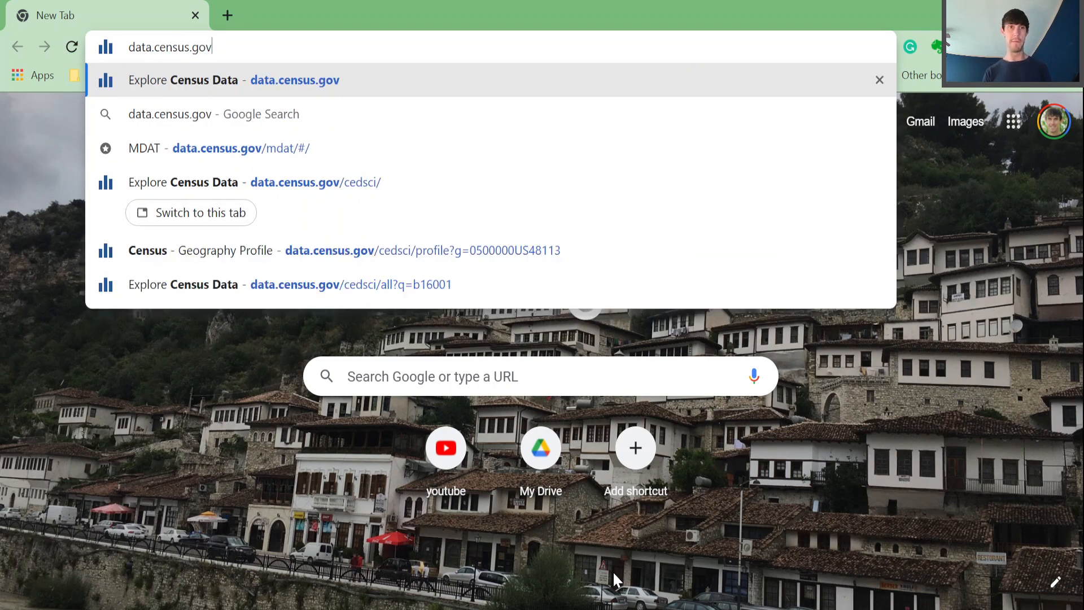
{"action": "key", "text": "Return"}
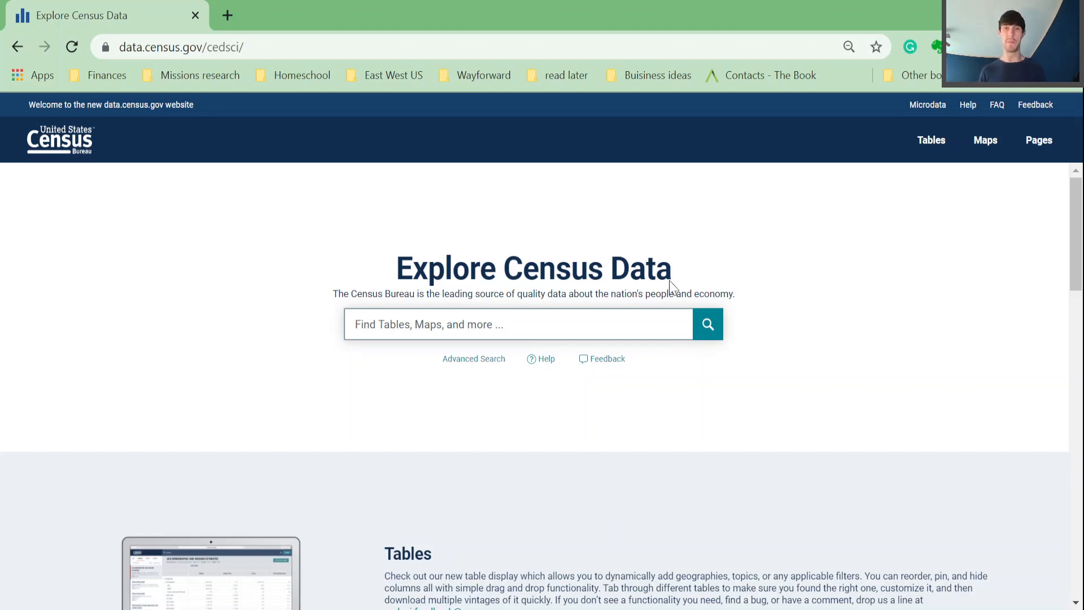
- Find the Microdata section of the Explore Census Data home page and open the microdata explorer
{"action": "scroll", "coordinate": [728, 390], "scroll_direction": "down", "scroll_amount": 8}
{"action": "scroll", "coordinate": [728, 389], "scroll_direction": "up", "scroll_amount": 4}
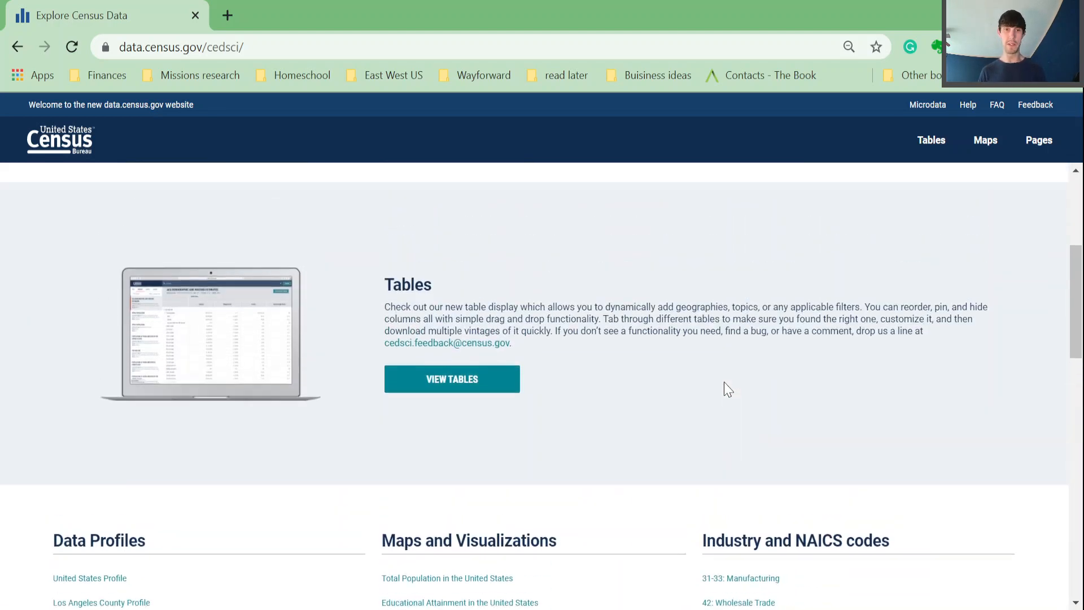
{"action": "scroll", "coordinate": [728, 390], "scroll_direction": "down", "scroll_amount": 6}
{"action": "scroll", "coordinate": [727, 389], "scroll_direction": "down", "scroll_amount": 9}
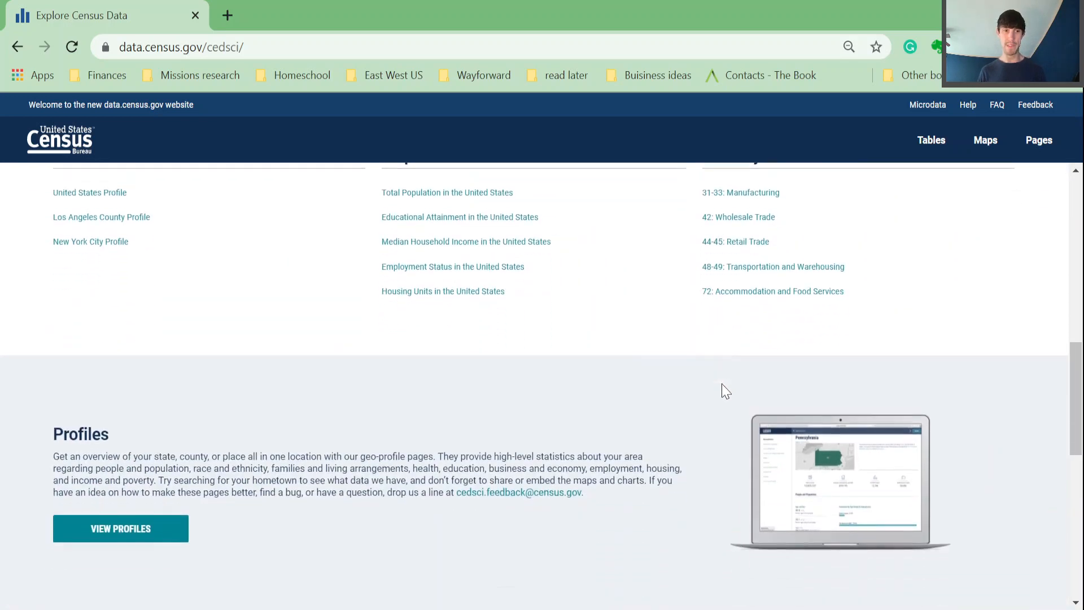
{"action": "scroll", "coordinate": [723, 388], "scroll_direction": "down", "scroll_amount": 2}
{"action": "scroll", "coordinate": [722, 389], "scroll_direction": "up", "scroll_amount": 2}
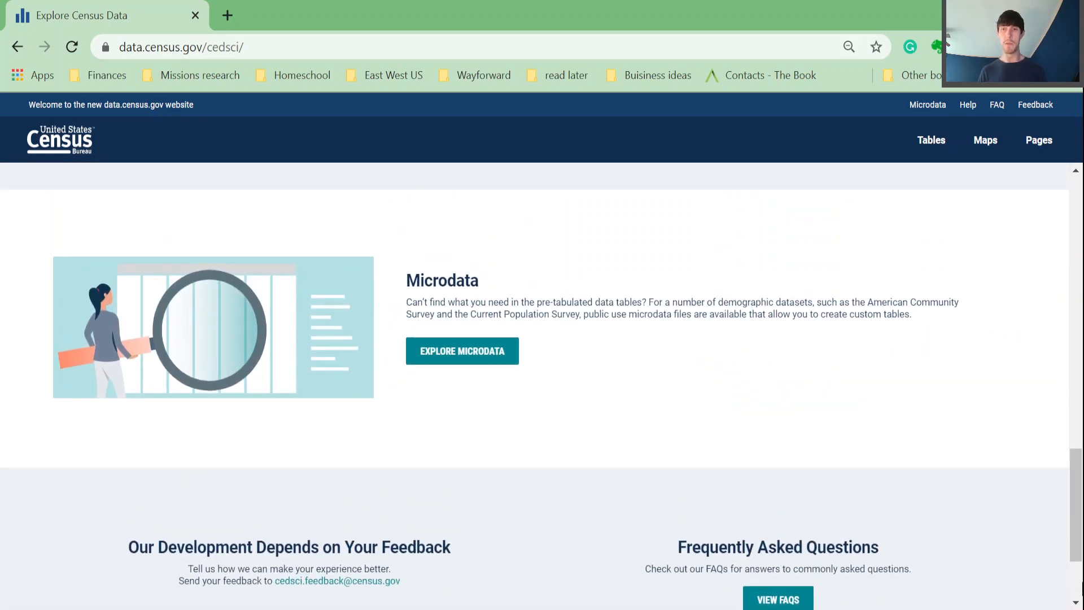
{"action": "scroll", "coordinate": [722, 389], "scroll_direction": "down", "scroll_amount": 2}
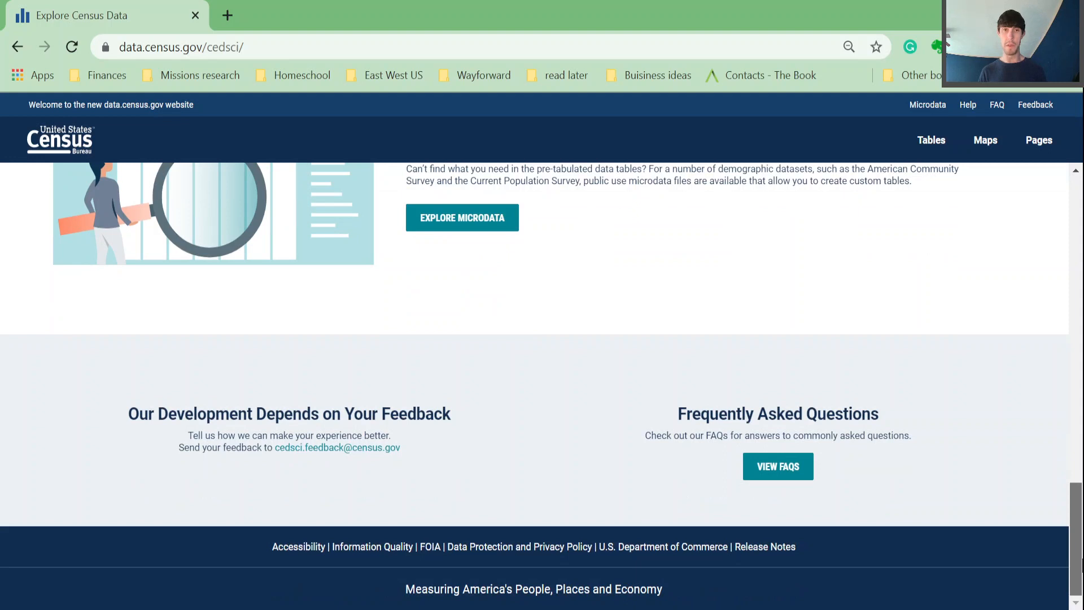
{"action": "scroll", "coordinate": [723, 388], "scroll_direction": "up", "scroll_amount": 2}
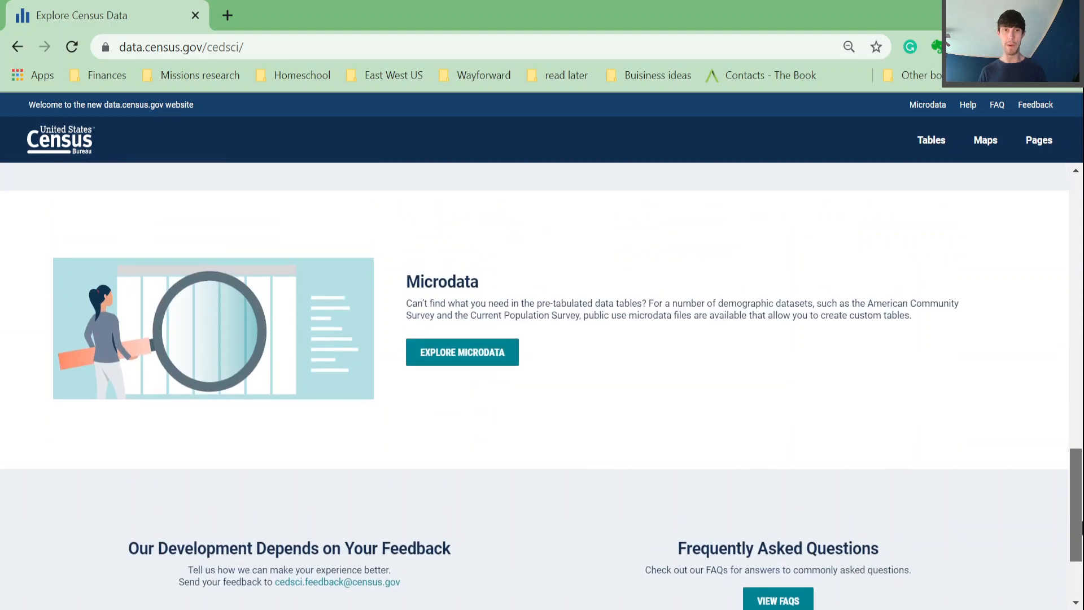
{"action": "left_click", "coordinate": [464, 355]}
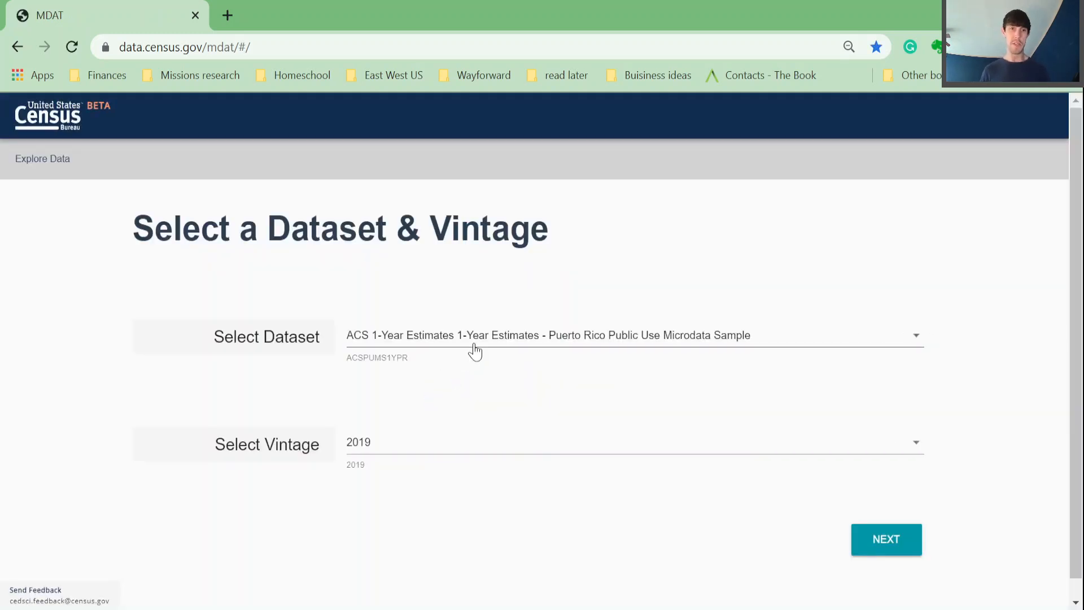
- Choose the ACS 5-Year Estimates – Public Use Microdata Sample dataset with vintage 2019 and continue to variable selection
{"action": "left_click", "coordinate": [479, 342]}
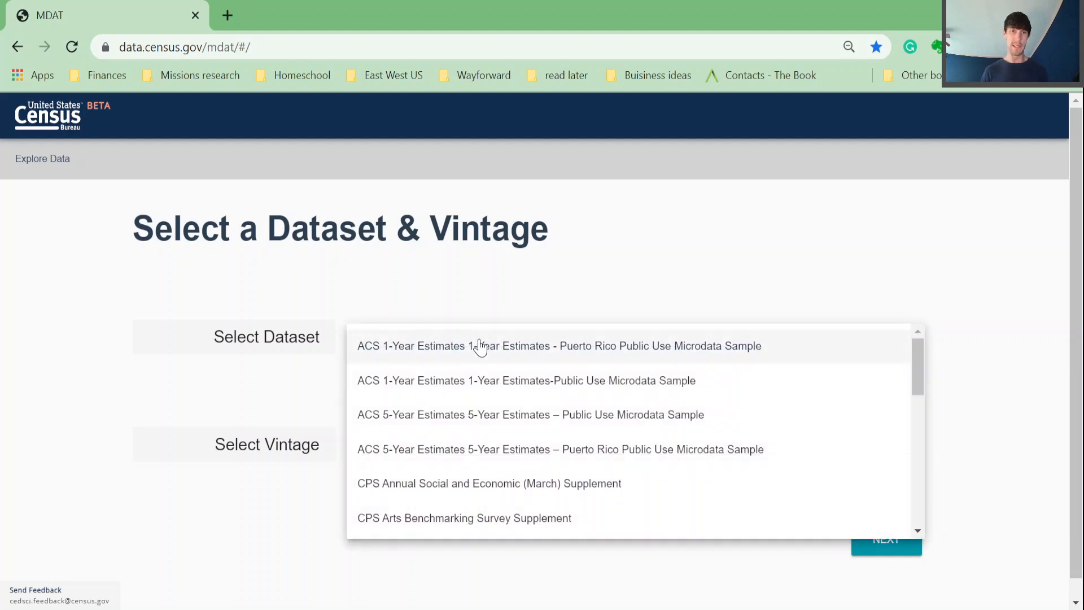
{"action": "left_click", "coordinate": [713, 424]}
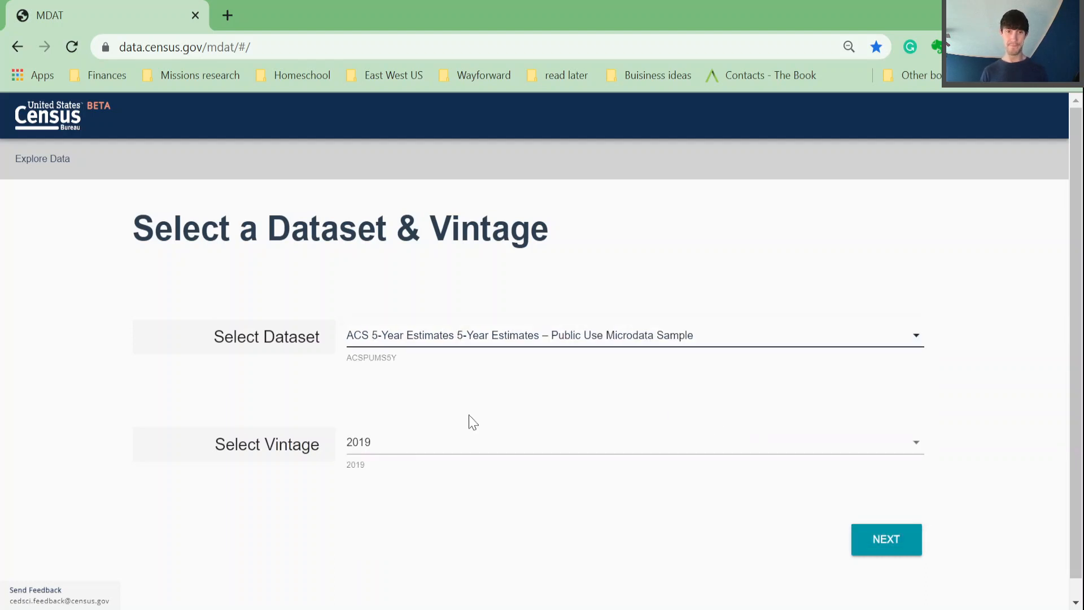
{"action": "left_click", "coordinate": [625, 444]}
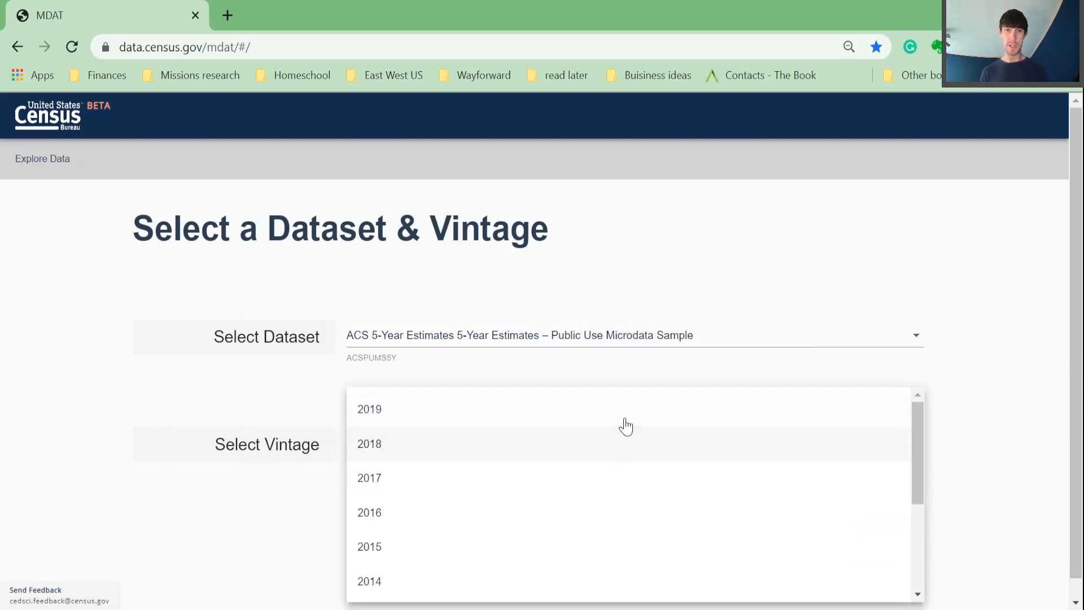
{"action": "left_click", "coordinate": [627, 413]}
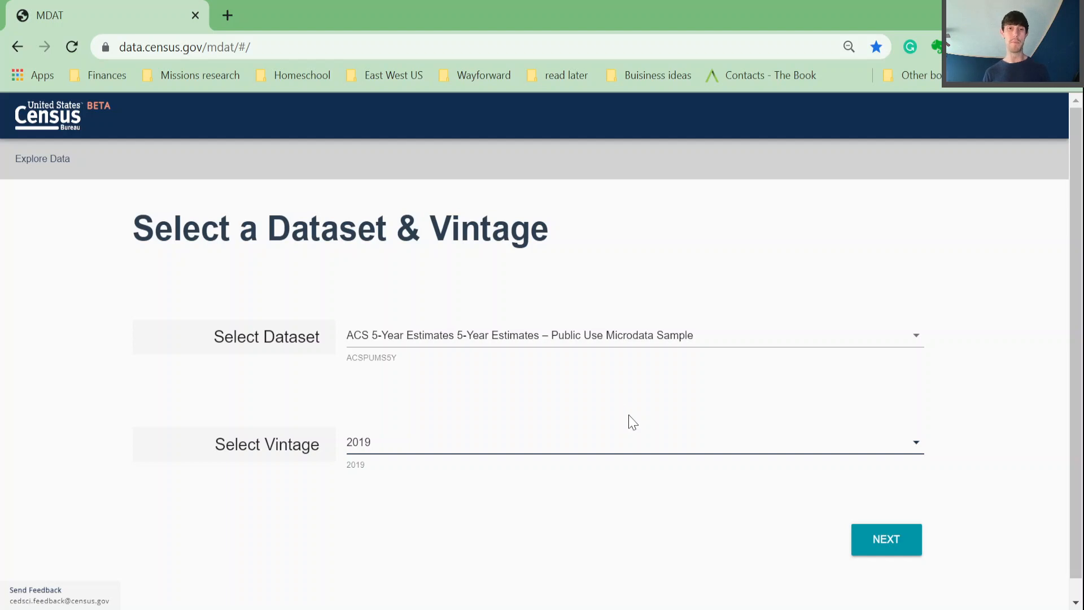
{"action": "left_click", "coordinate": [895, 555]}
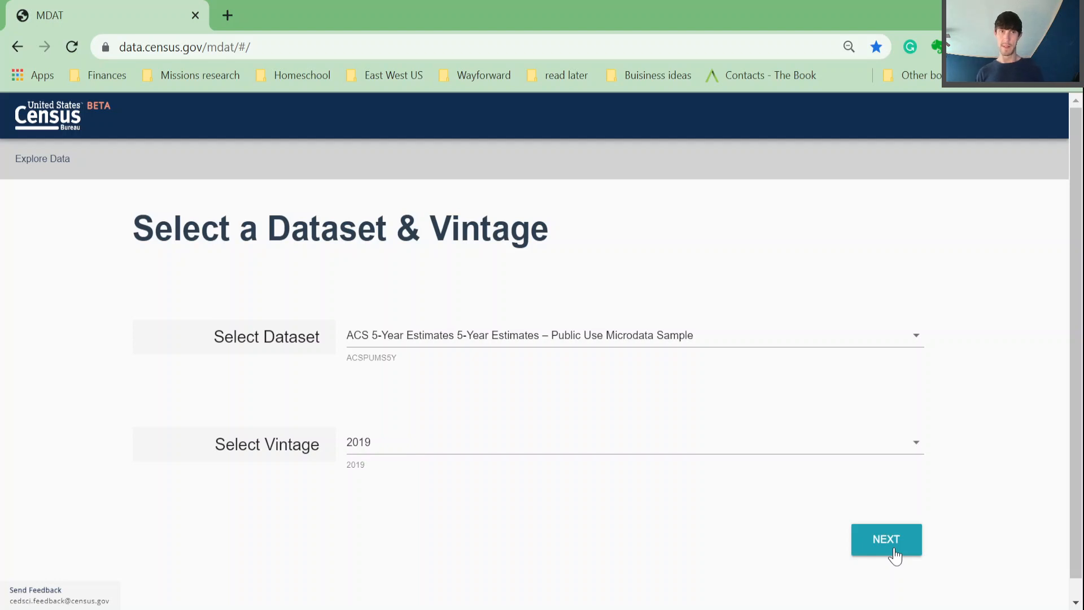
{"action": "left_click", "coordinate": [896, 555]}
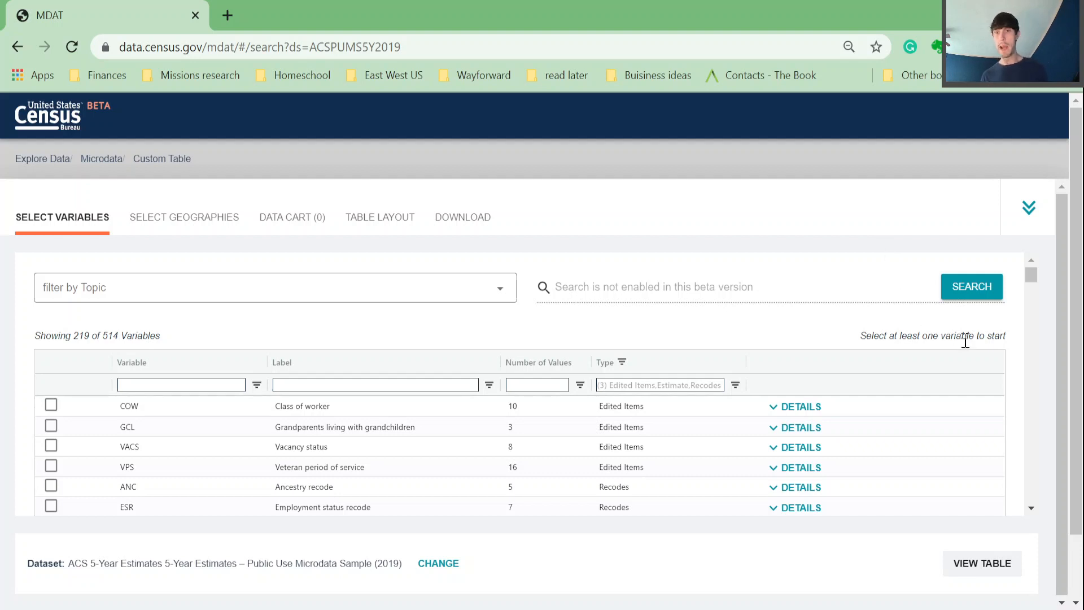
- Look through the full list of variables available in the dataset and return to its start
{"action": "scroll", "coordinate": [965, 350], "scroll_direction": "down", "scroll_amount": 2}
{"action": "scroll", "coordinate": [963, 351], "scroll_direction": "up", "scroll_amount": 2}
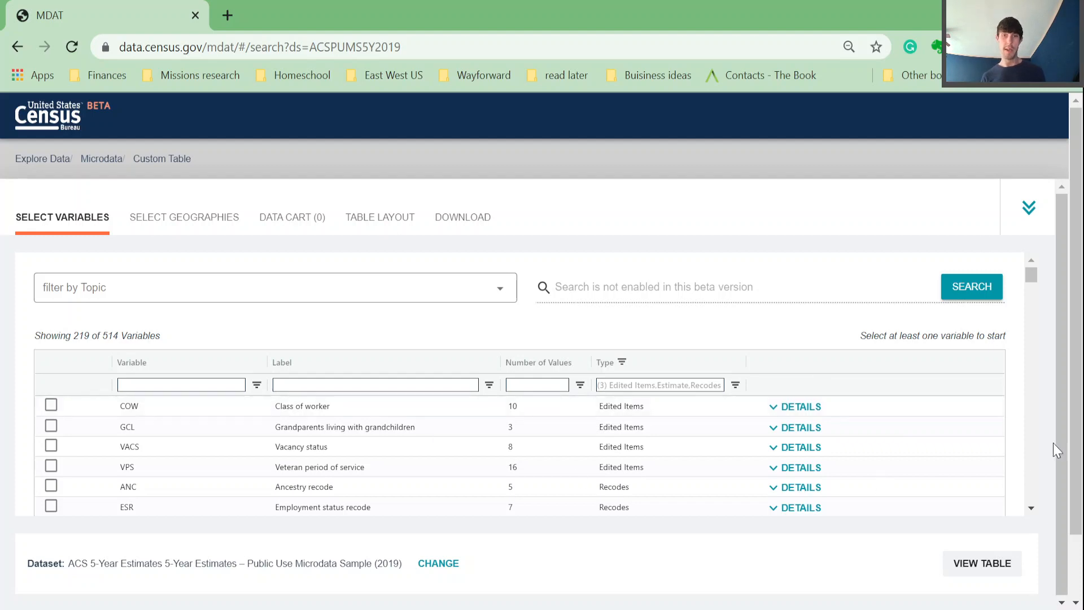
{"action": "scroll", "coordinate": [966, 404], "scroll_direction": "down", "scroll_amount": 2}
{"action": "scroll", "coordinate": [939, 400], "scroll_direction": "down", "scroll_amount": 15}
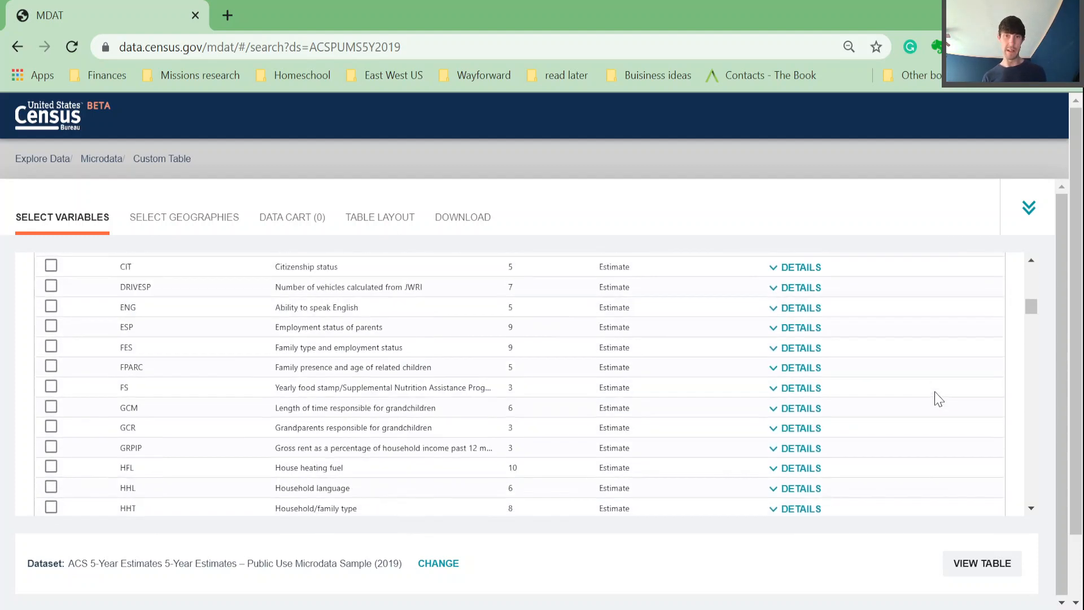
{"action": "scroll", "coordinate": [940, 399], "scroll_direction": "down", "scroll_amount": 15}
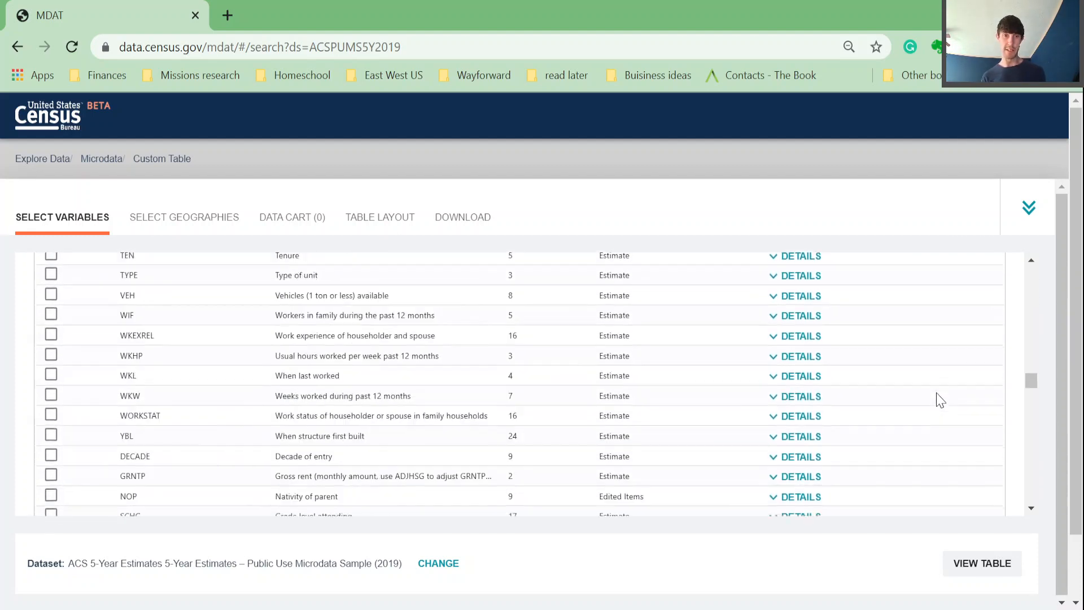
{"action": "scroll", "coordinate": [940, 399], "scroll_direction": "down", "scroll_amount": 20}
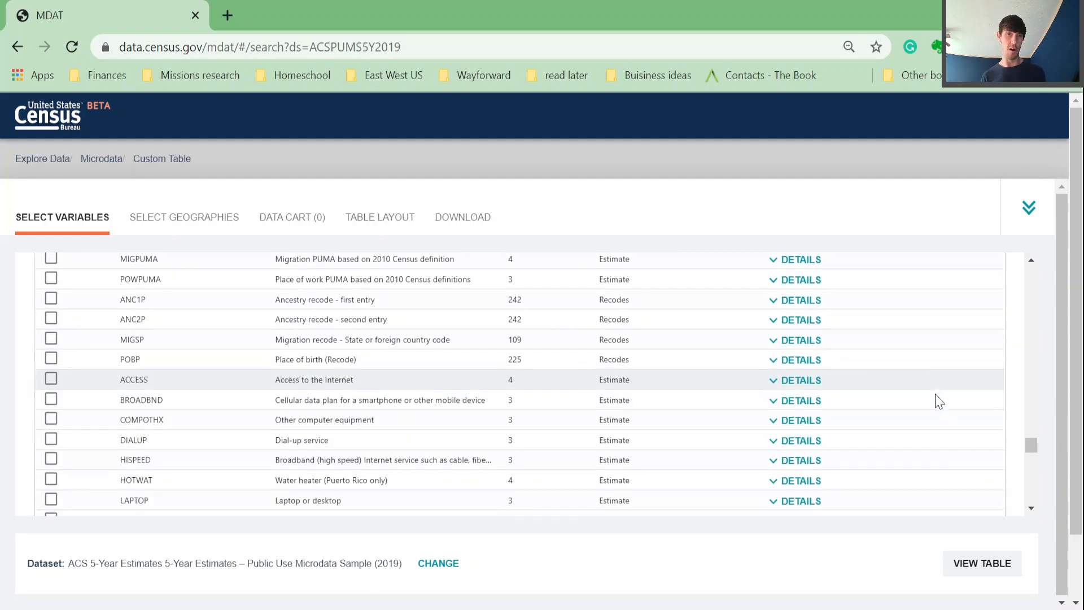
{"action": "scroll", "coordinate": [940, 401], "scroll_direction": "down", "scroll_amount": 5}
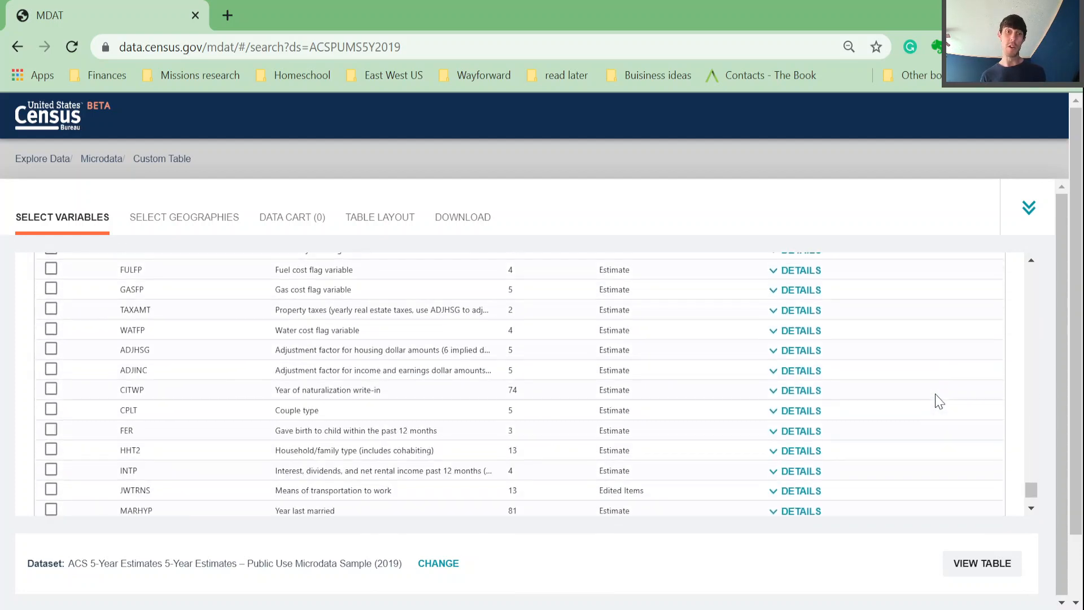
{"action": "scroll", "coordinate": [939, 401], "scroll_direction": "up", "scroll_amount": 10}
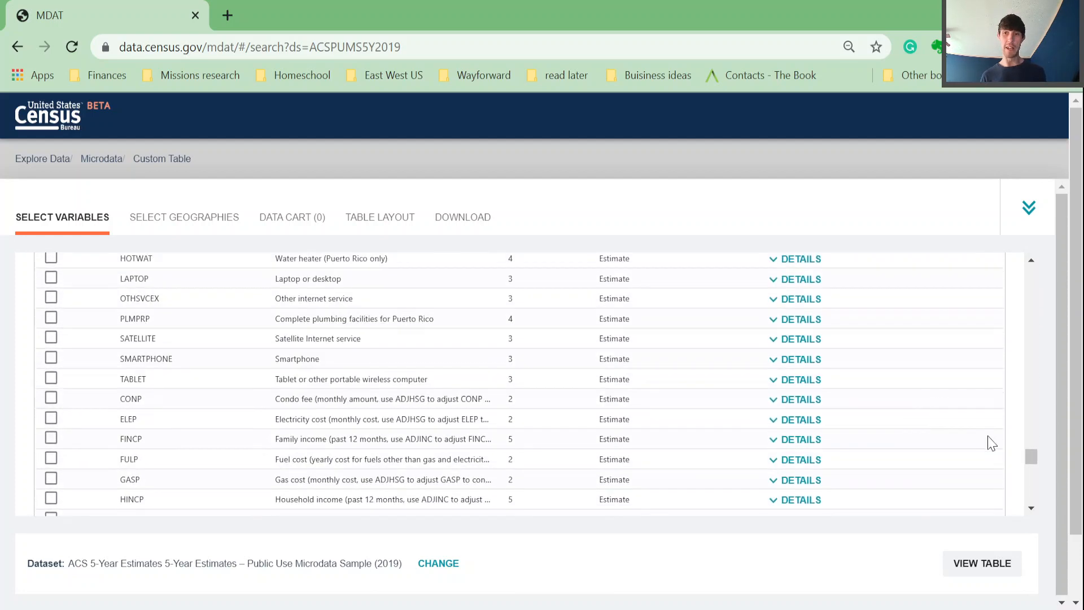
{"action": "left_click_drag", "start_coordinate": [1032, 458], "coordinate": [1020, 251]}
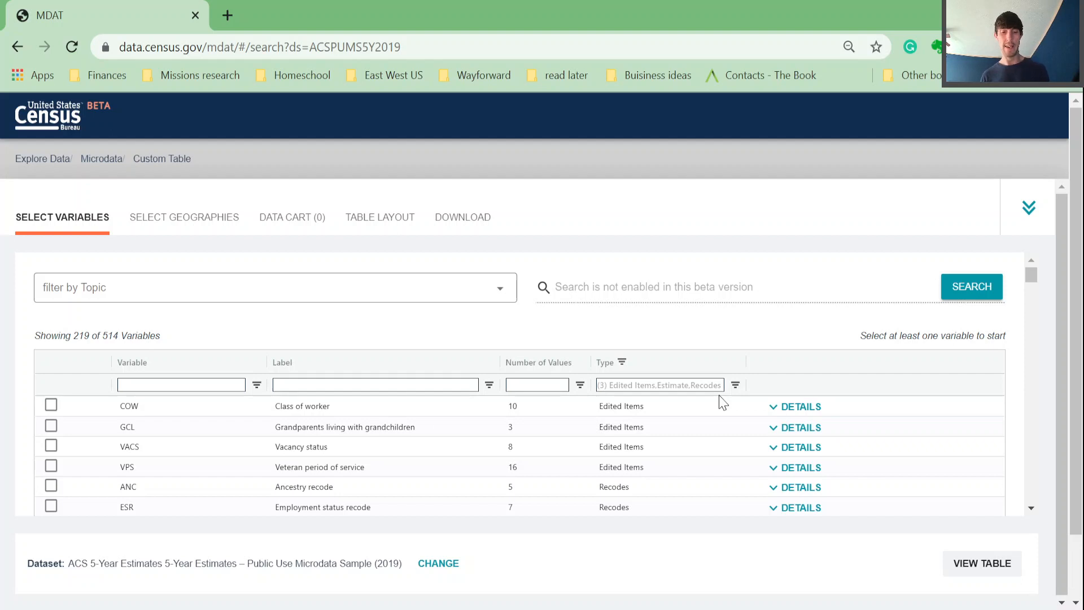
- Search the page for "language" and check the description and values of the HHL household language variable
{"action": "key", "text": "ctrl+f"}
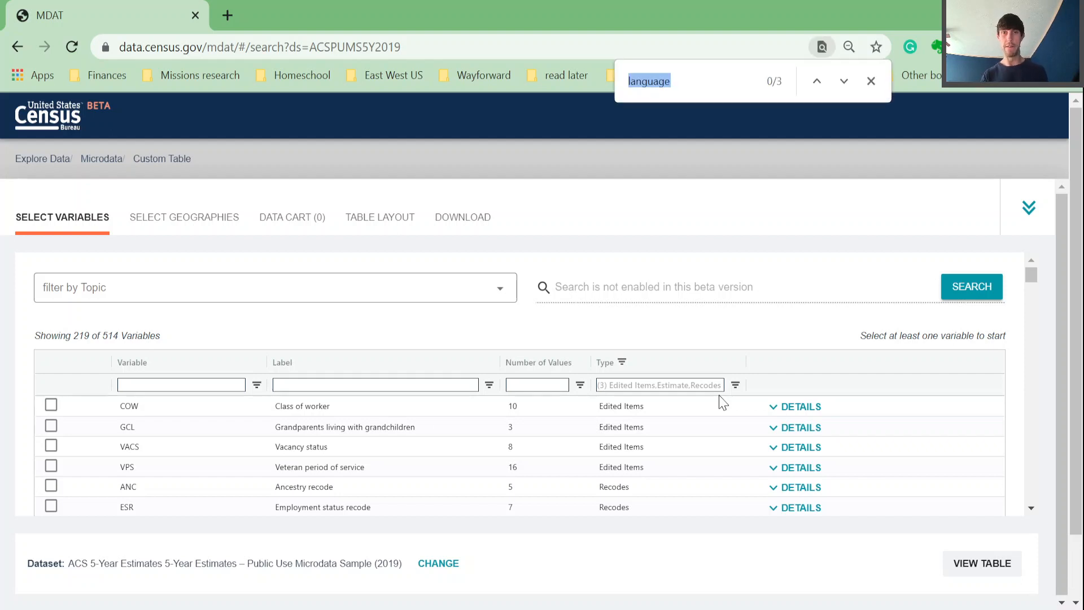
{"action": "key", "text": "Return"}
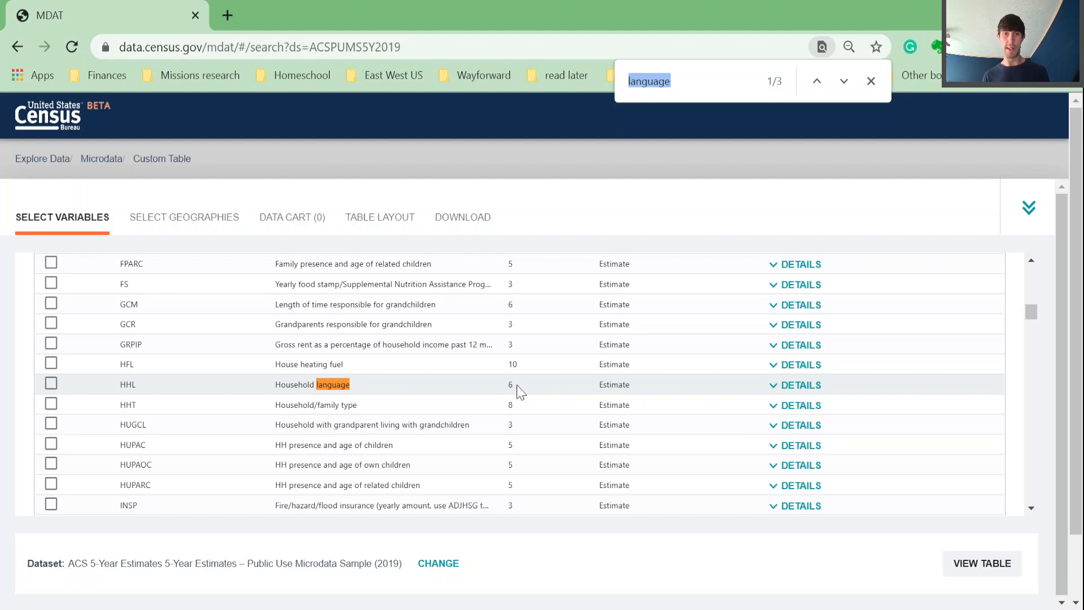
{"action": "left_click", "coordinate": [811, 387]}
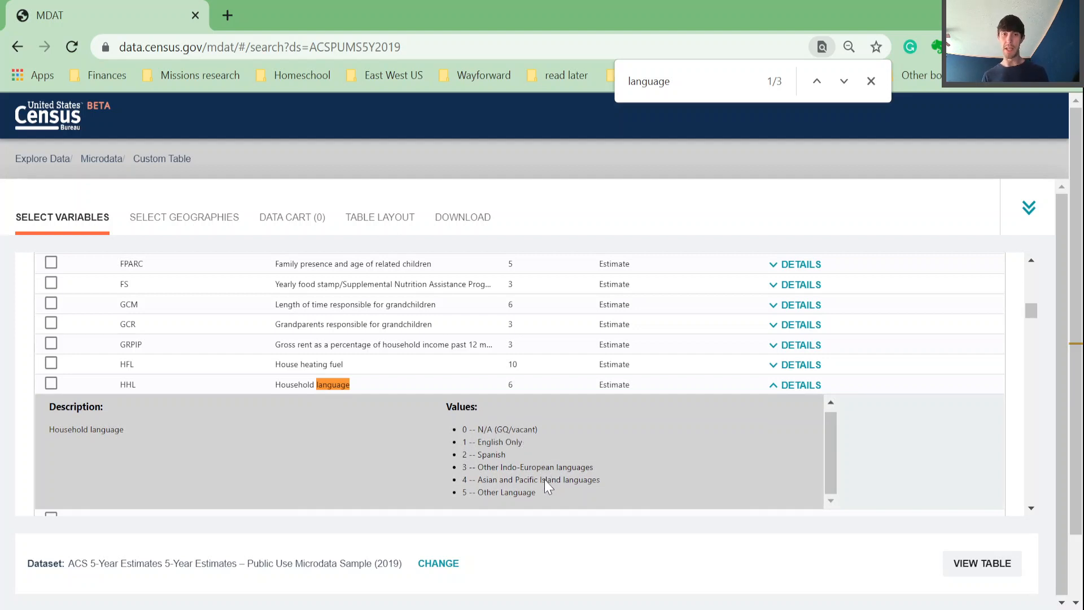
{"action": "left_click", "coordinate": [812, 388]}
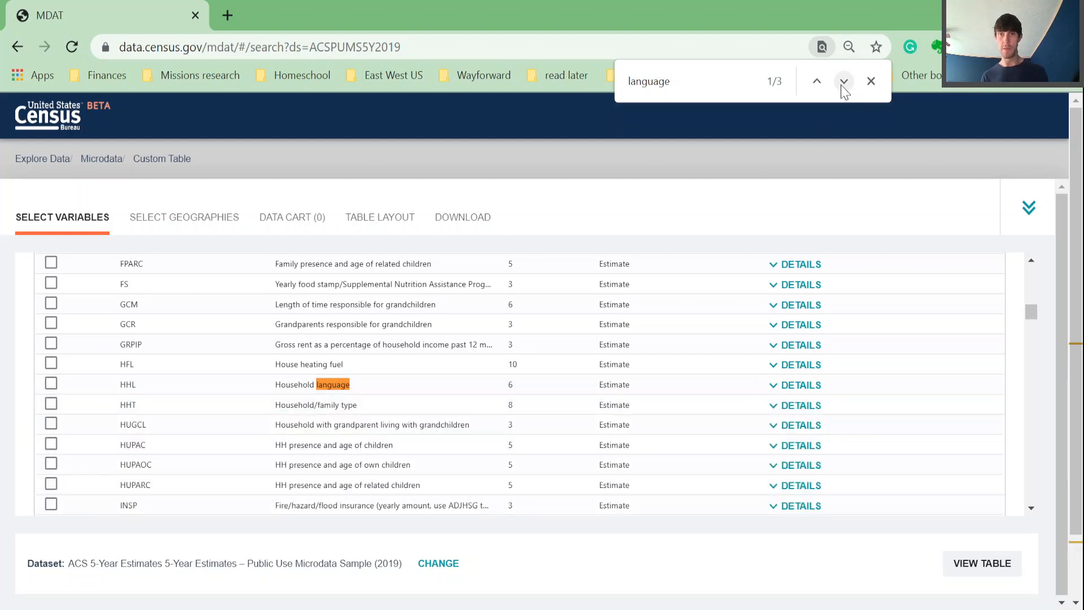
- Go to the next "language" match, review the LANX variable's values, and move on to the LANP match
{"action": "left_click", "coordinate": [843, 82]}
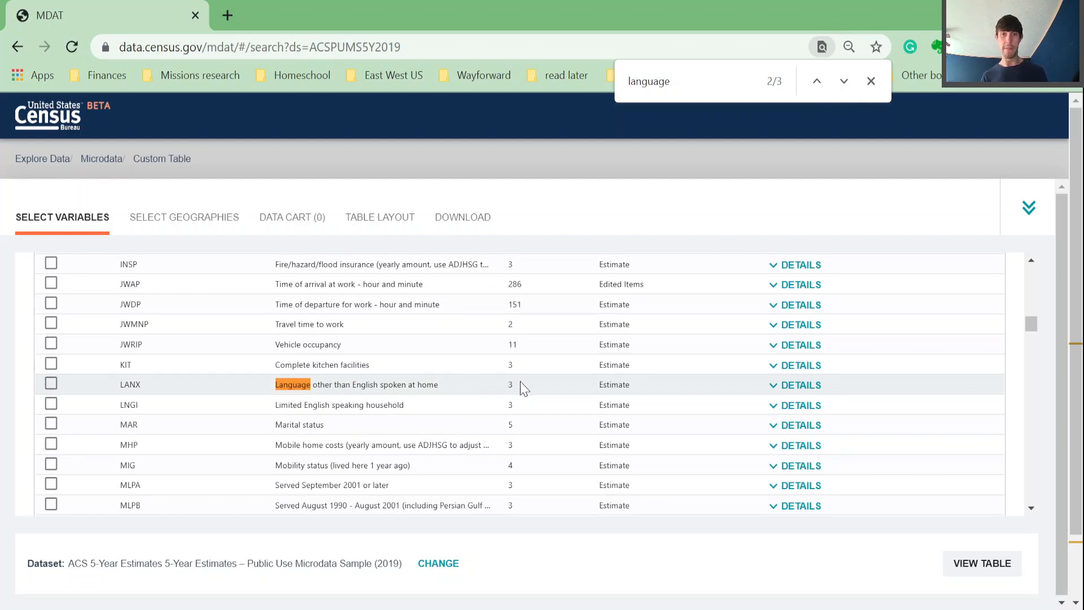
{"action": "left_click", "coordinate": [813, 386]}
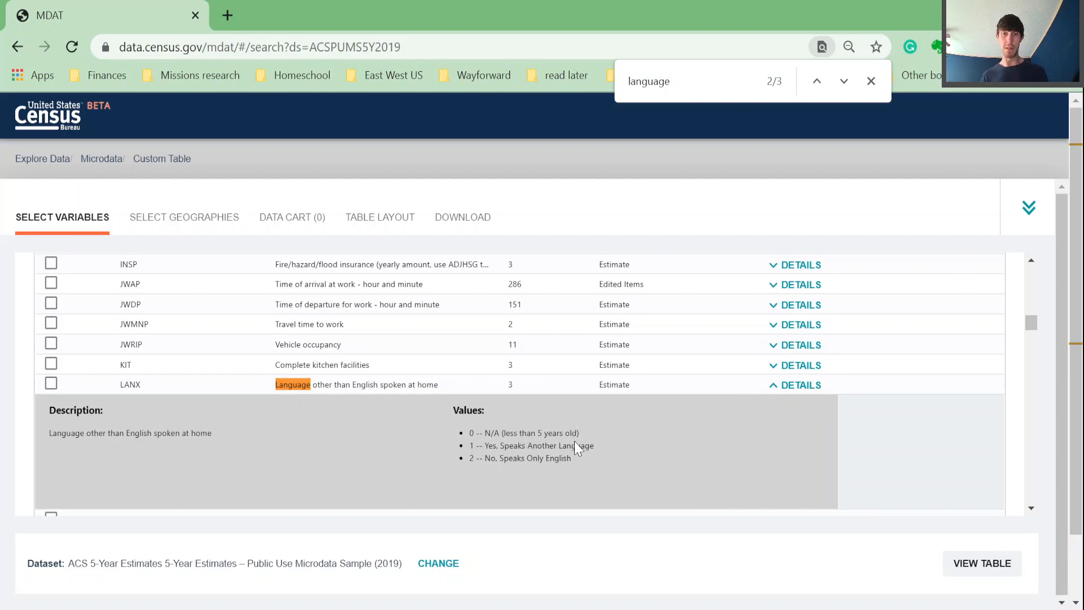
{"action": "left_click", "coordinate": [793, 394]}
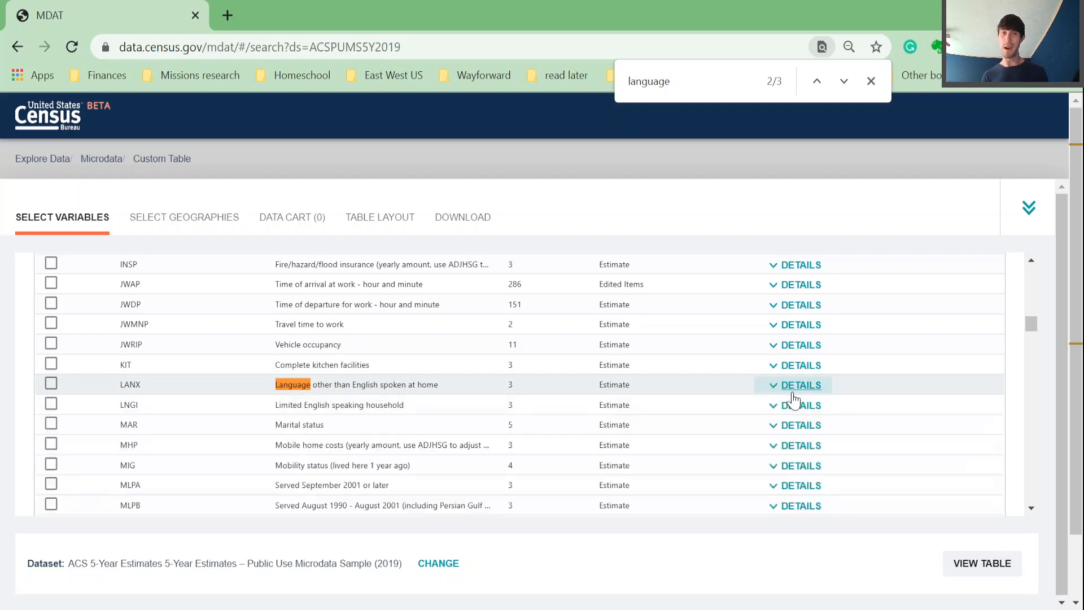
{"action": "left_click", "coordinate": [844, 82]}
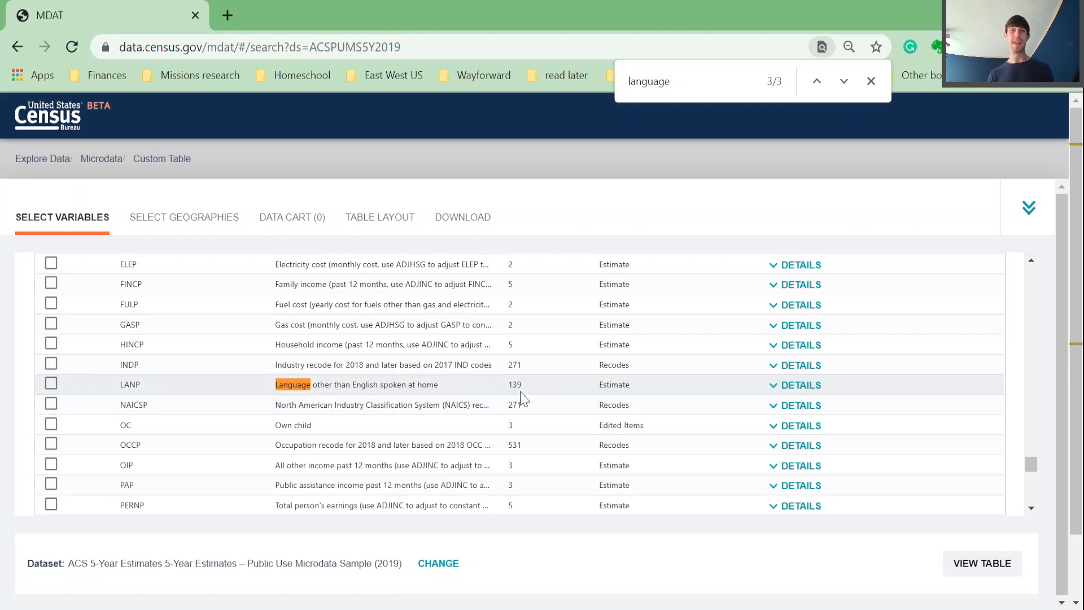
- Add the LANP variable to the data cart, then list the Public Use Microdata Areas (PUMAs) for Texas as geographies
{"action": "left_click", "coordinate": [50, 385]}
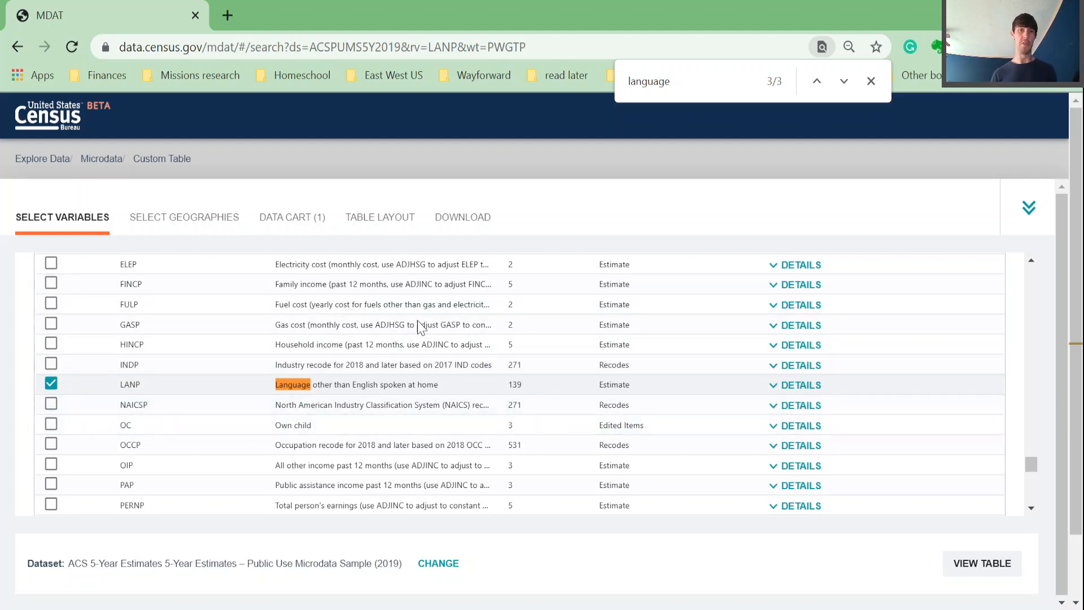
{"action": "left_click", "coordinate": [181, 221]}
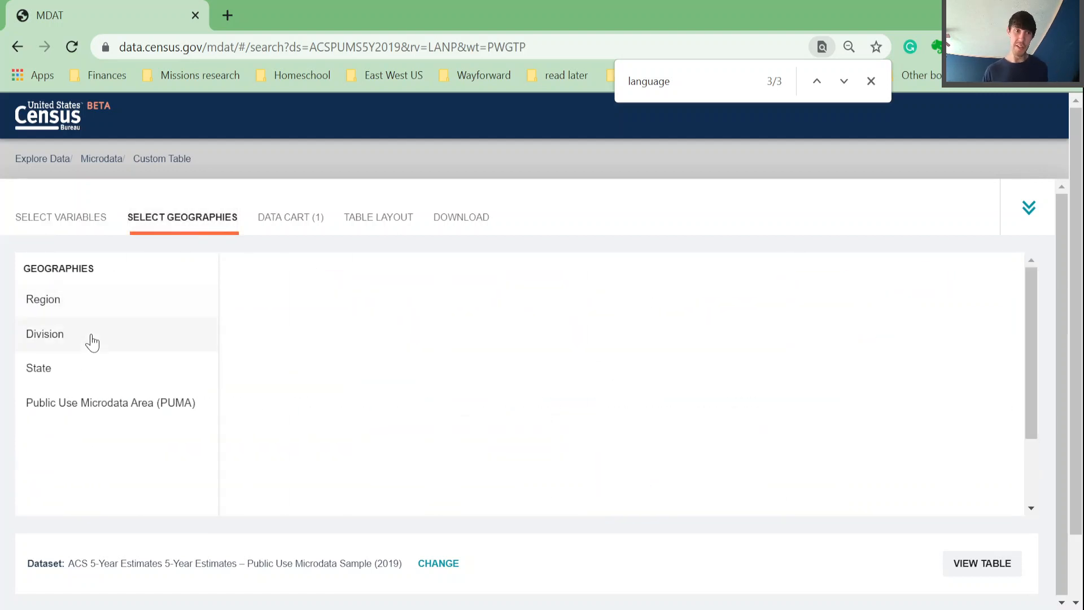
{"action": "left_click", "coordinate": [114, 409]}
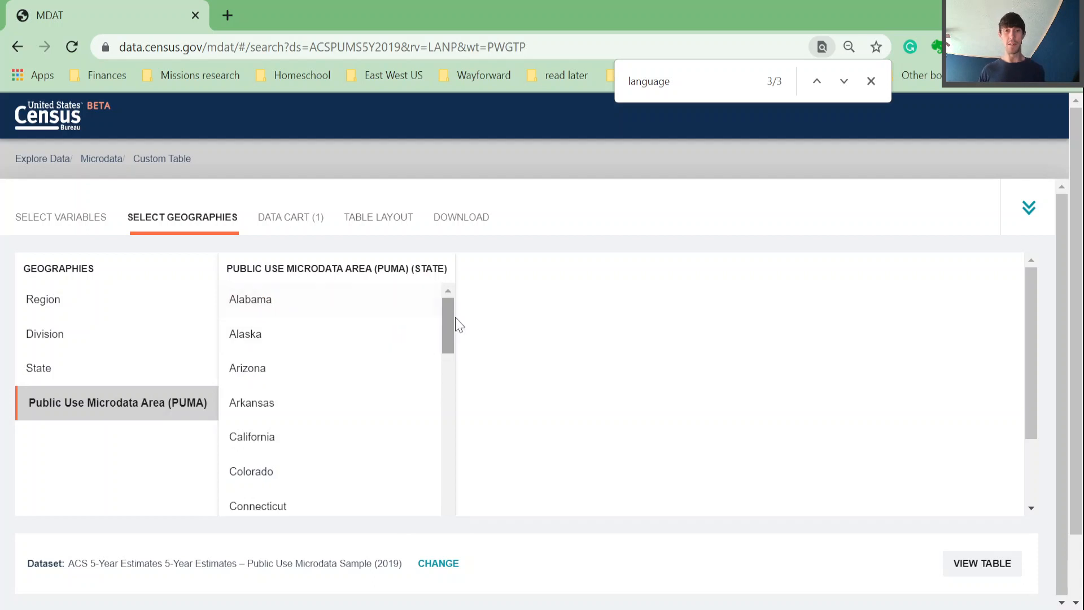
{"action": "left_click_drag", "start_coordinate": [450, 317], "coordinate": [450, 440]}
{"action": "scroll", "coordinate": [412, 435], "scroll_direction": "down", "scroll_amount": 10}
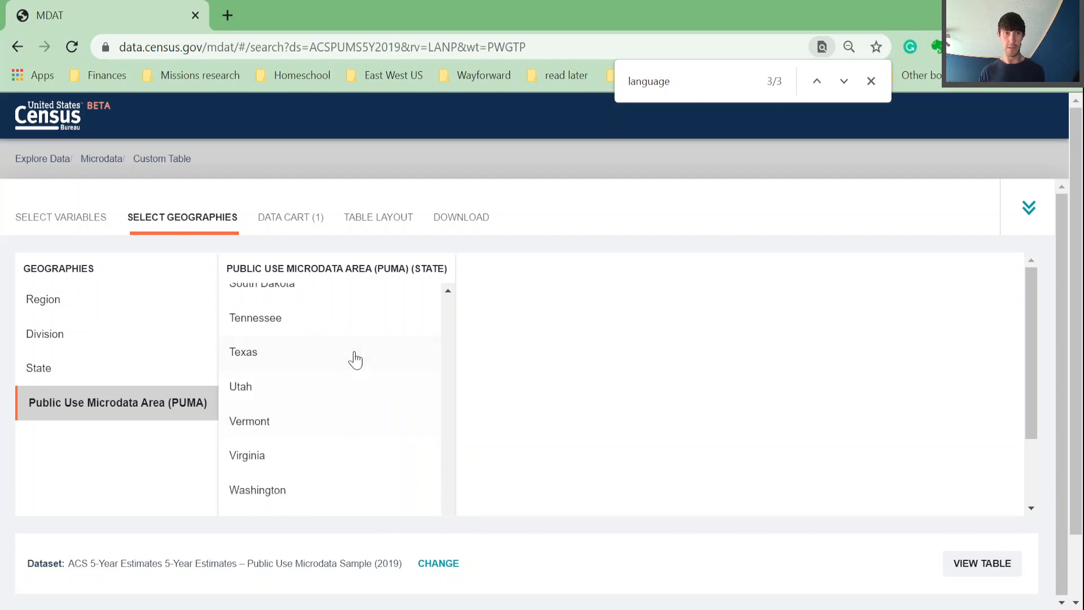
{"action": "left_click", "coordinate": [236, 359]}
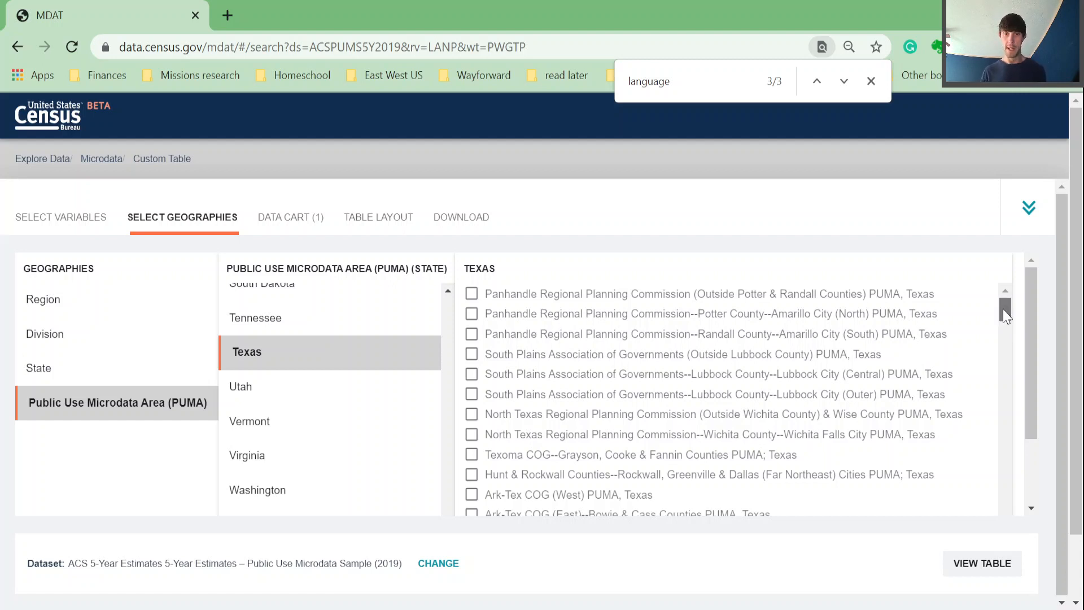
- Select all seven Collin County PUMAs in Texas, from Dallas (North), Plano (South) & Richardson (North) through Collin County (East)
{"action": "left_click_drag", "start_coordinate": [1002, 310], "coordinate": [1005, 336]}
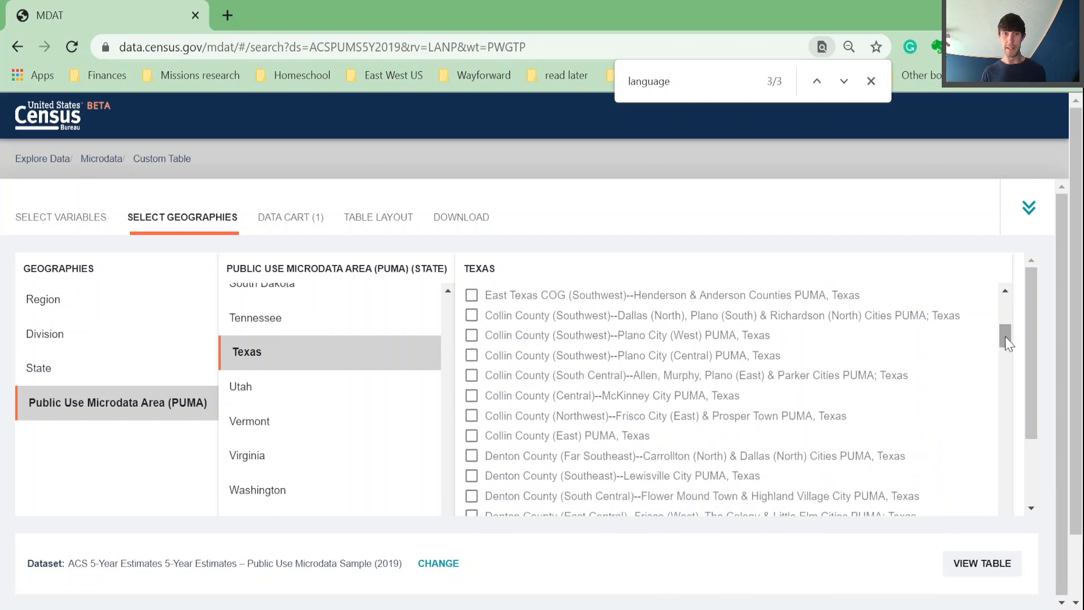
{"action": "left_click", "coordinate": [472, 318]}
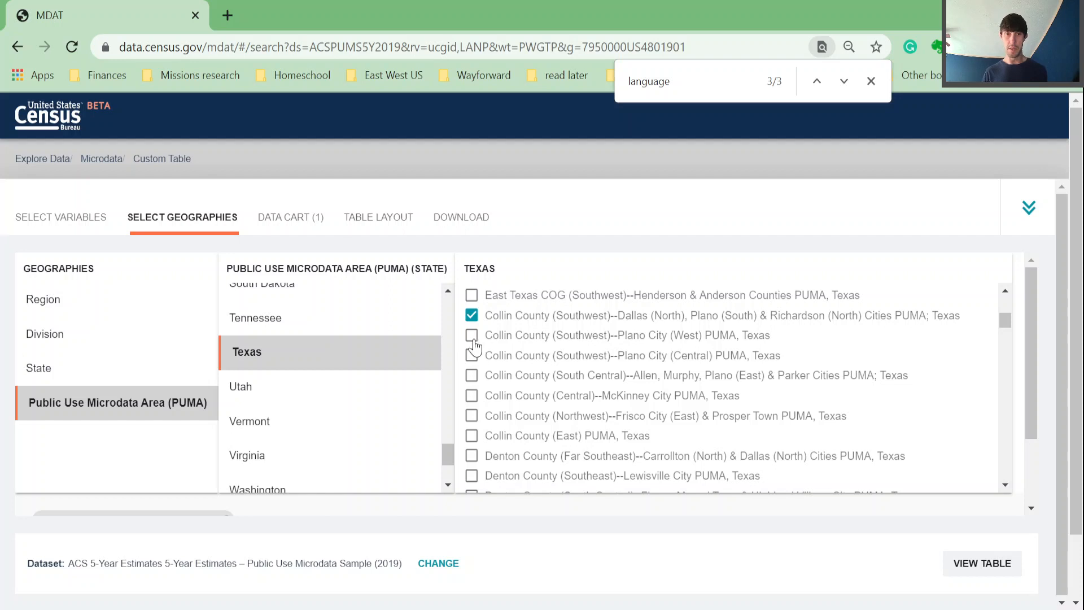
{"action": "left_click", "coordinate": [472, 337]}
{"action": "left_click", "coordinate": [472, 356]}
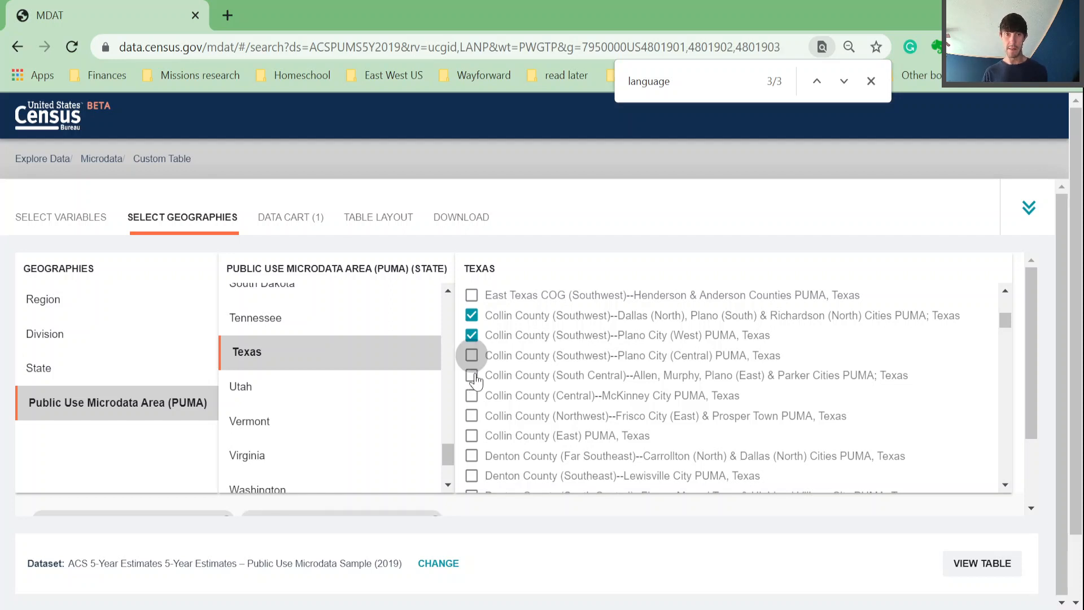
{"action": "left_click", "coordinate": [472, 418]}
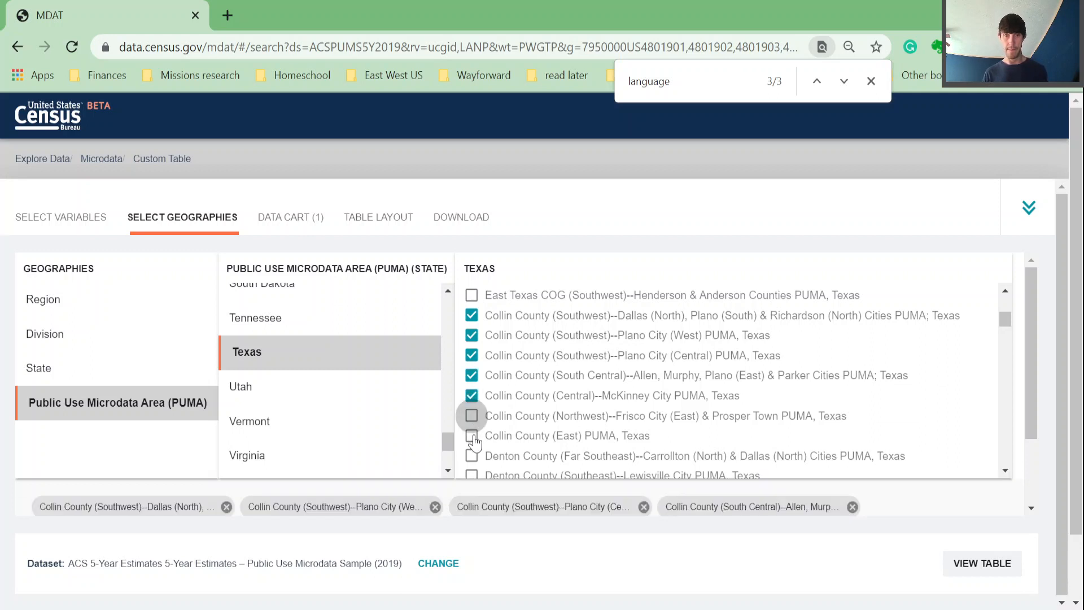
{"action": "left_click", "coordinate": [473, 438]}
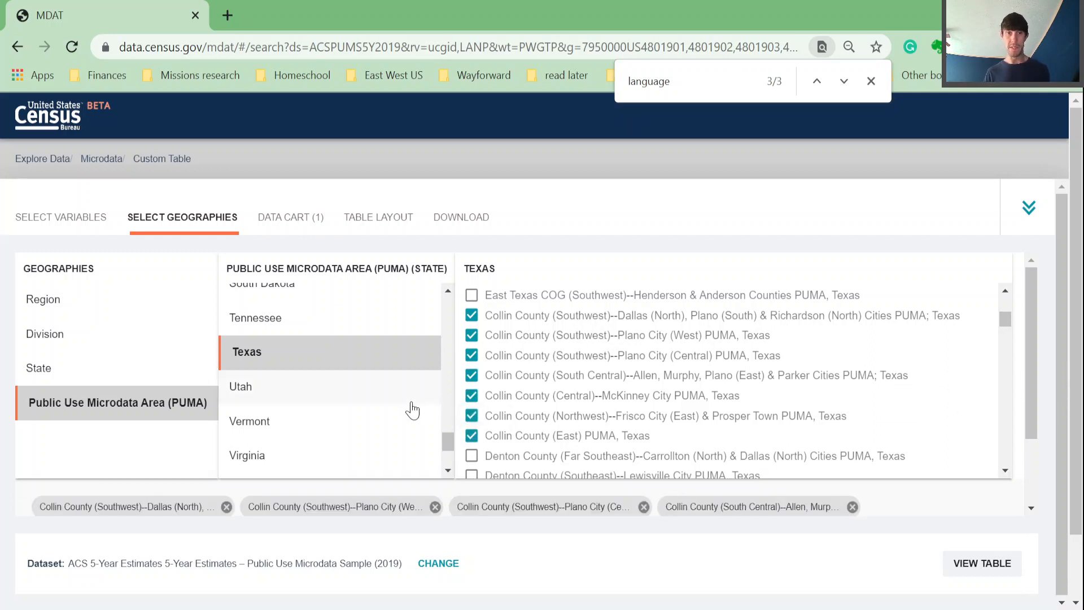
- Look through the Texas PUMA list beyond Collin County, covering the Denton, Dallas, Tarrant and Fort Worth areas
{"action": "left_click", "coordinate": [1004, 469]}
{"action": "left_click", "coordinate": [1004, 470]}
{"action": "left_click", "coordinate": [1003, 469]}
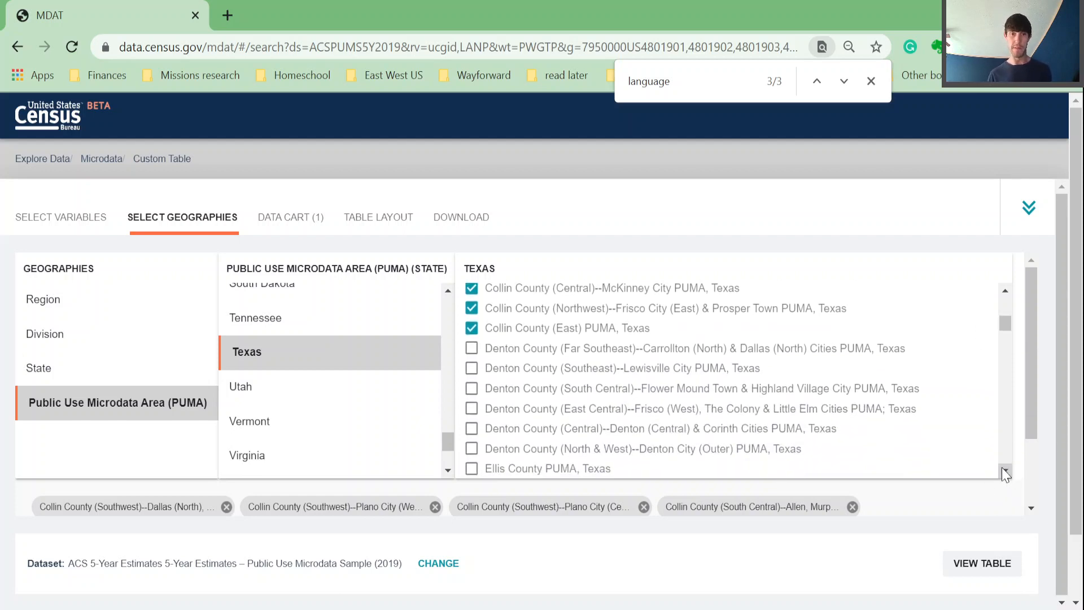
{"action": "left_click", "coordinate": [1003, 469]}
{"action": "left_click", "coordinate": [1005, 471]}
{"action": "left_click", "coordinate": [1005, 471]}
{"action": "left_click", "coordinate": [1005, 471]}
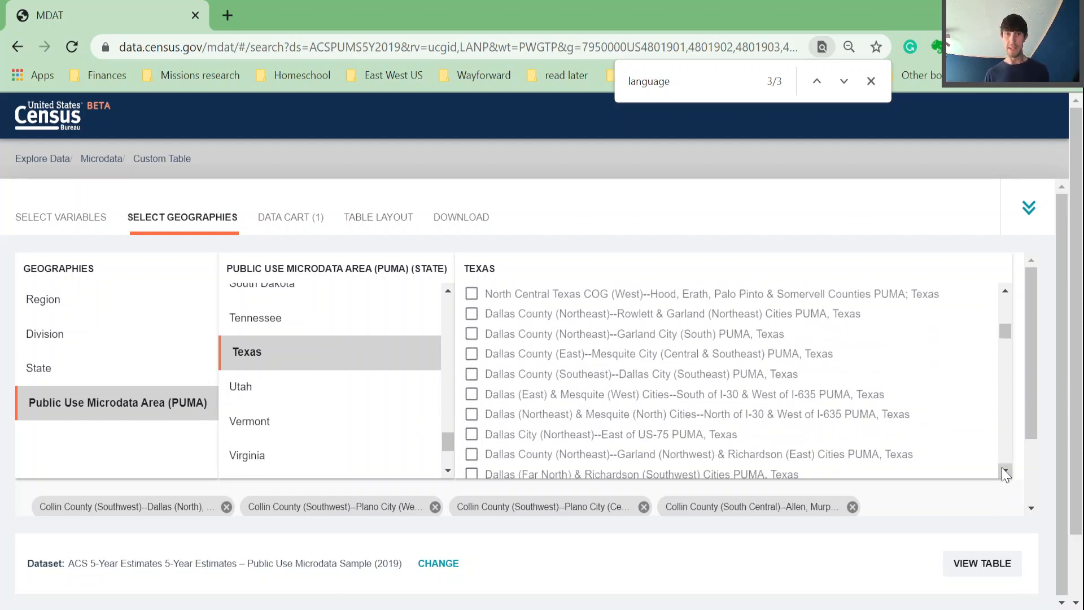
{"action": "left_click", "coordinate": [1005, 471]}
{"action": "left_click", "coordinate": [1005, 471]}
{"action": "left_click", "coordinate": [1005, 471]}
{"action": "left_click", "coordinate": [1005, 471]}
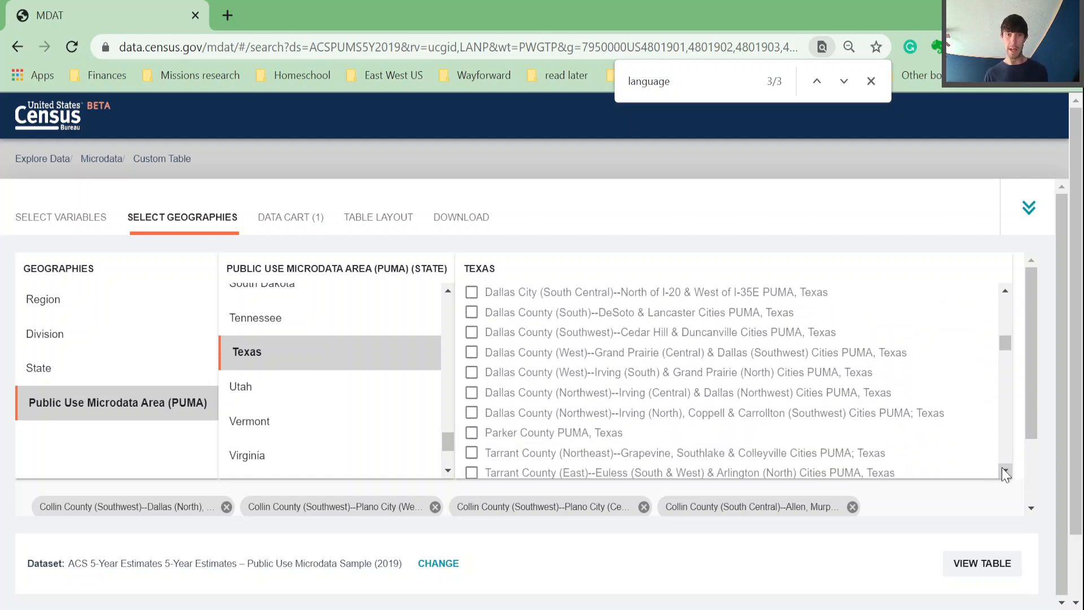
{"action": "left_click", "coordinate": [1006, 471]}
{"action": "left_click", "coordinate": [1005, 472]}
{"action": "left_click", "coordinate": [1005, 472]}
{"action": "left_click", "coordinate": [1005, 472]}
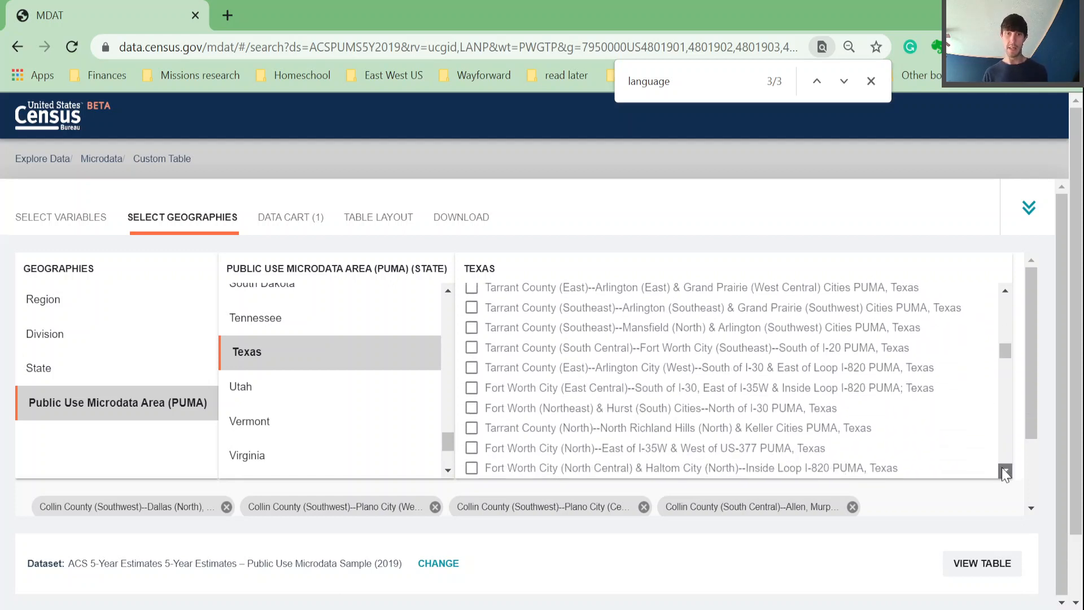
{"action": "left_click", "coordinate": [1004, 471]}
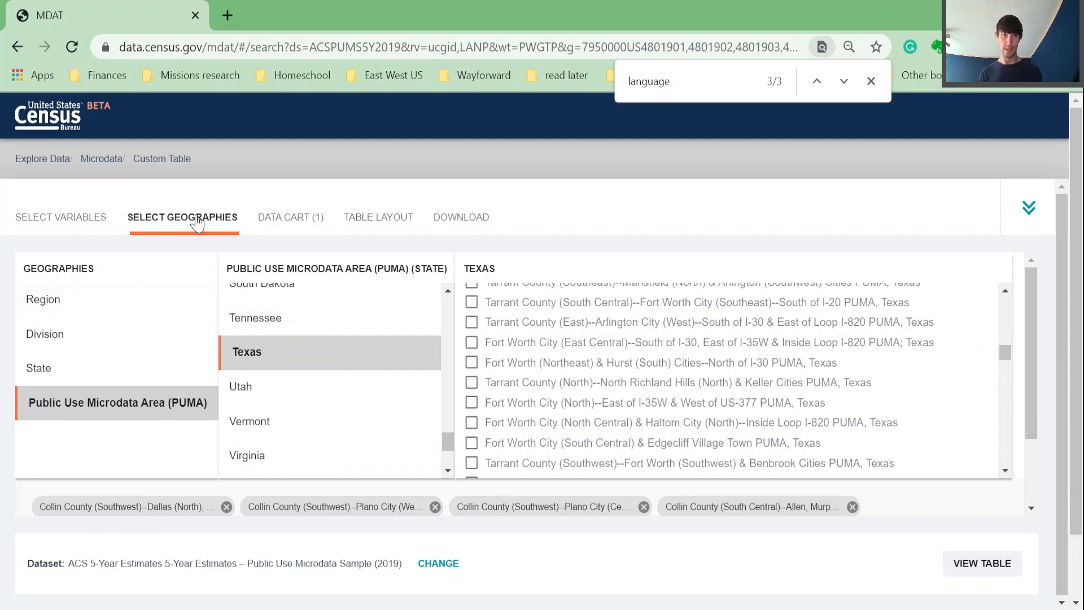
- Exclude all LANP responses from the universe in the data cart
{"action": "left_click", "coordinate": [303, 220]}
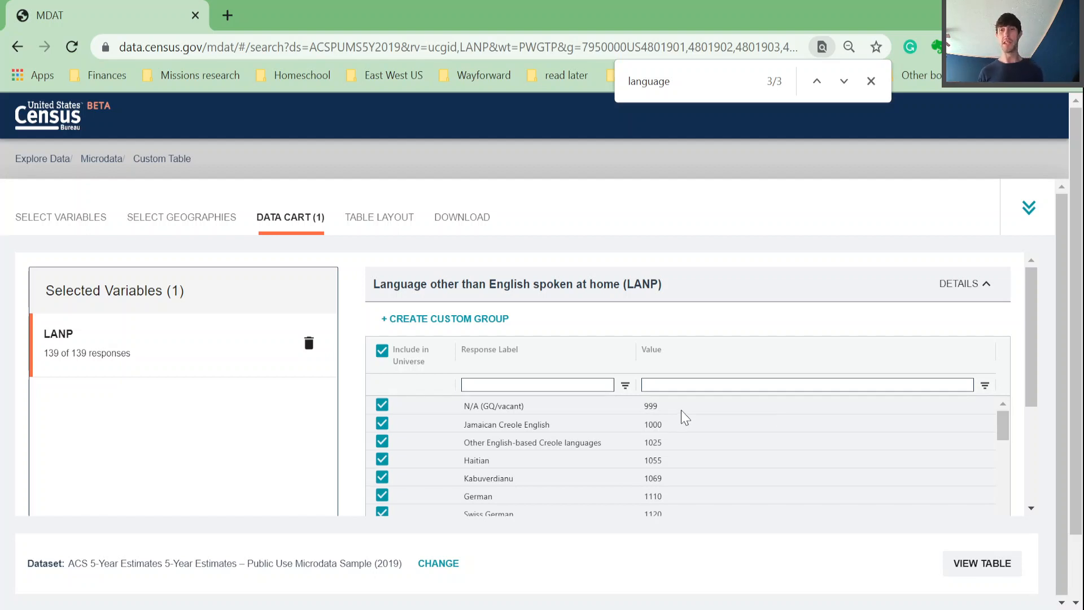
{"action": "left_click_drag", "start_coordinate": [1033, 327], "coordinate": [1031, 341]}
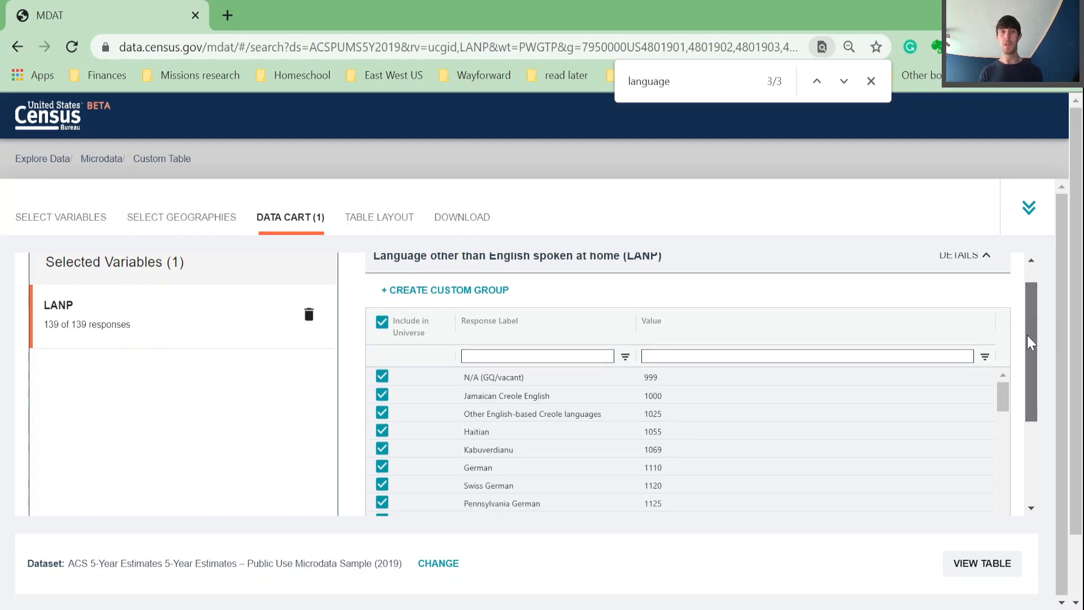
{"action": "left_click", "coordinate": [382, 322]}
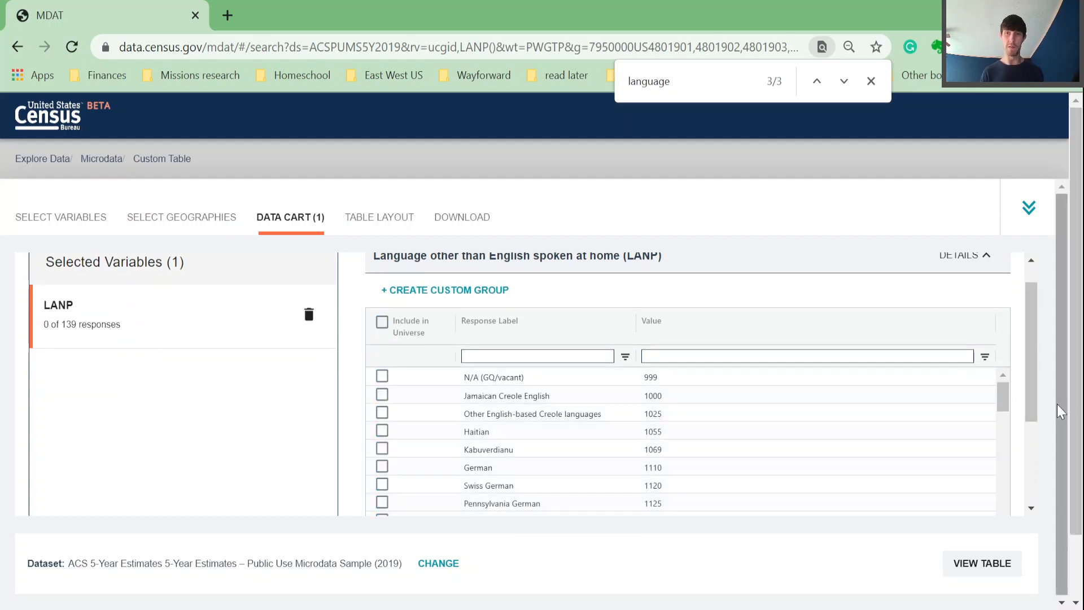
- Filter the LANP response labels by "arabic", include Arabic in the universe, and clear the filter
{"action": "left_click_drag", "start_coordinate": [1034, 389], "coordinate": [1036, 433]}
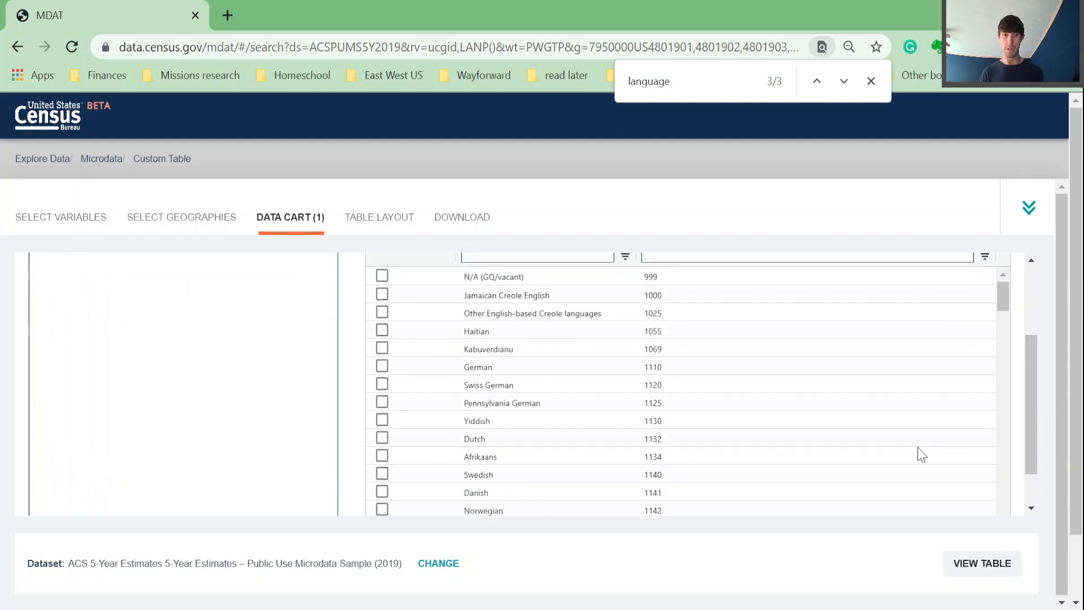
{"action": "scroll", "coordinate": [934, 418], "scroll_direction": "up", "scroll_amount": 3}
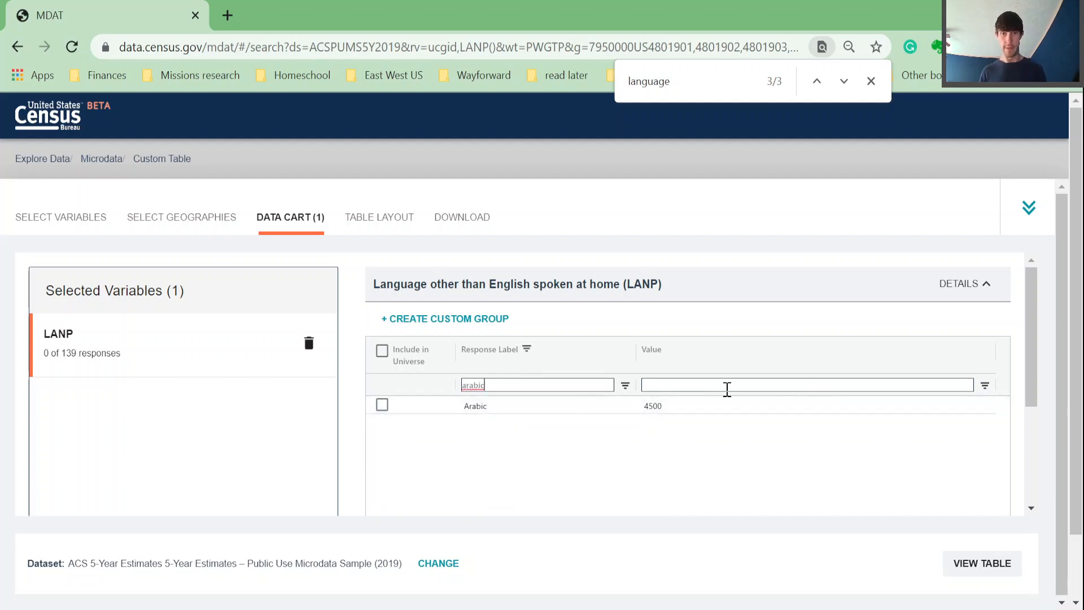
{"action": "left_click", "coordinate": [383, 405]}
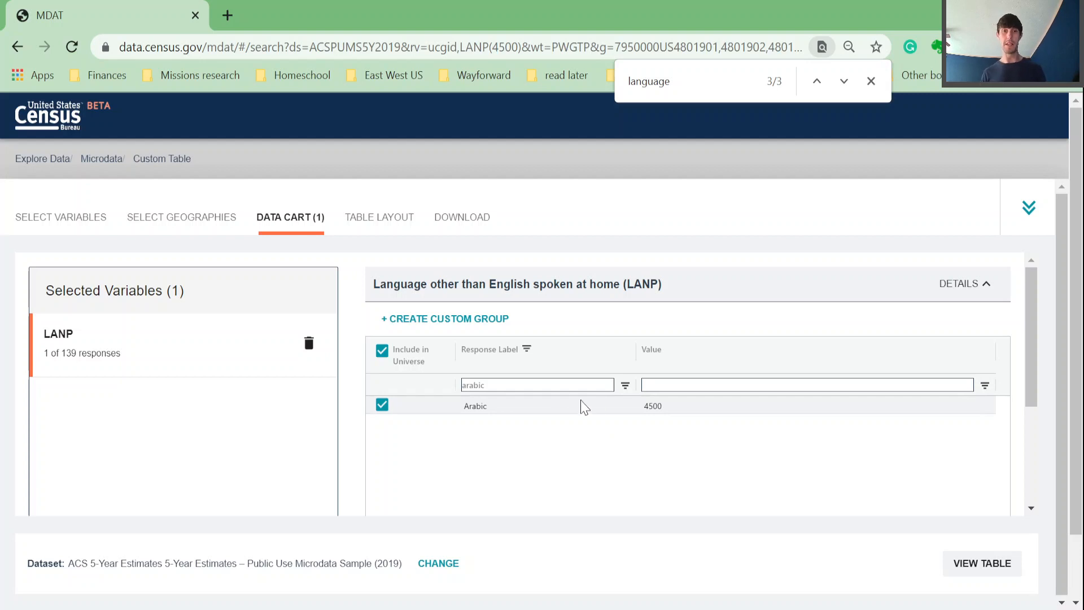
{"action": "left_click_drag", "start_coordinate": [538, 390], "coordinate": [450, 391]}
{"action": "key", "text": "BackSpace"}
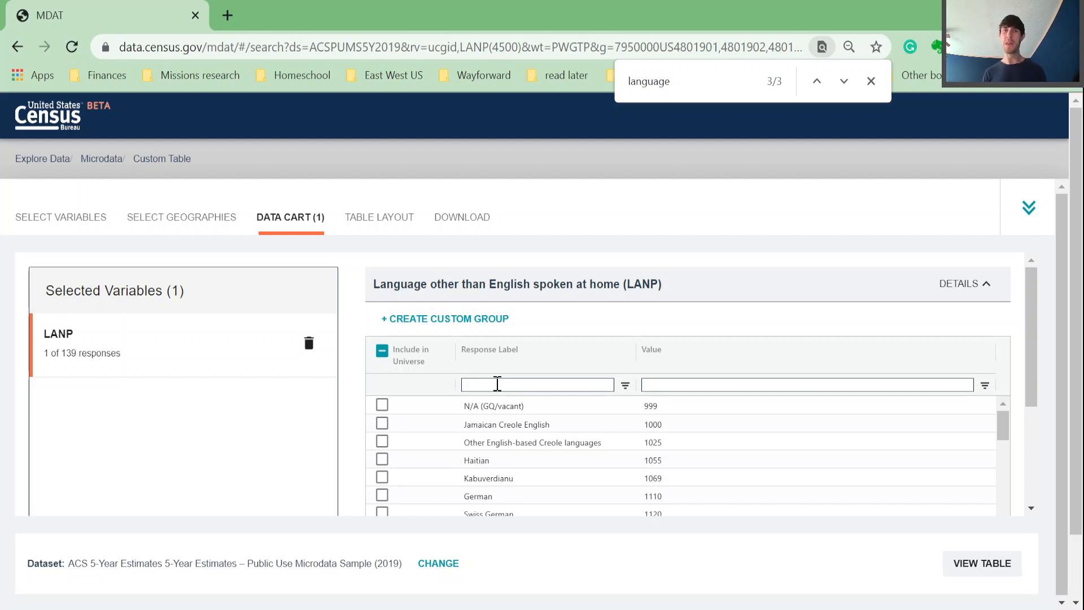
- Include Albanian in the LANP universe
{"action": "scroll", "coordinate": [466, 461], "scroll_direction": "down", "scroll_amount": 2}
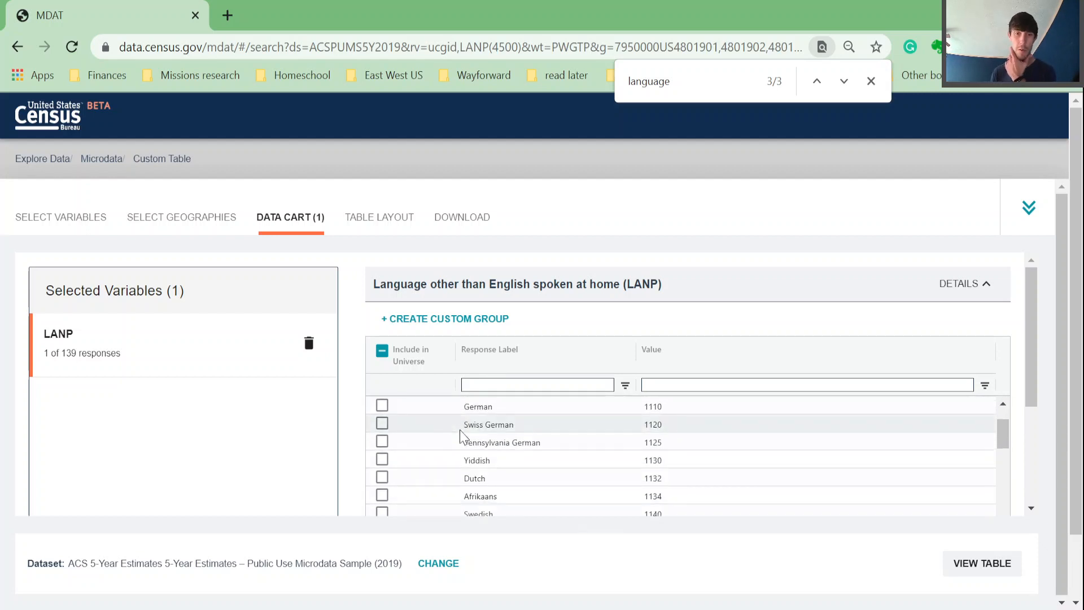
{"action": "scroll", "coordinate": [469, 460], "scroll_direction": "down", "scroll_amount": 2}
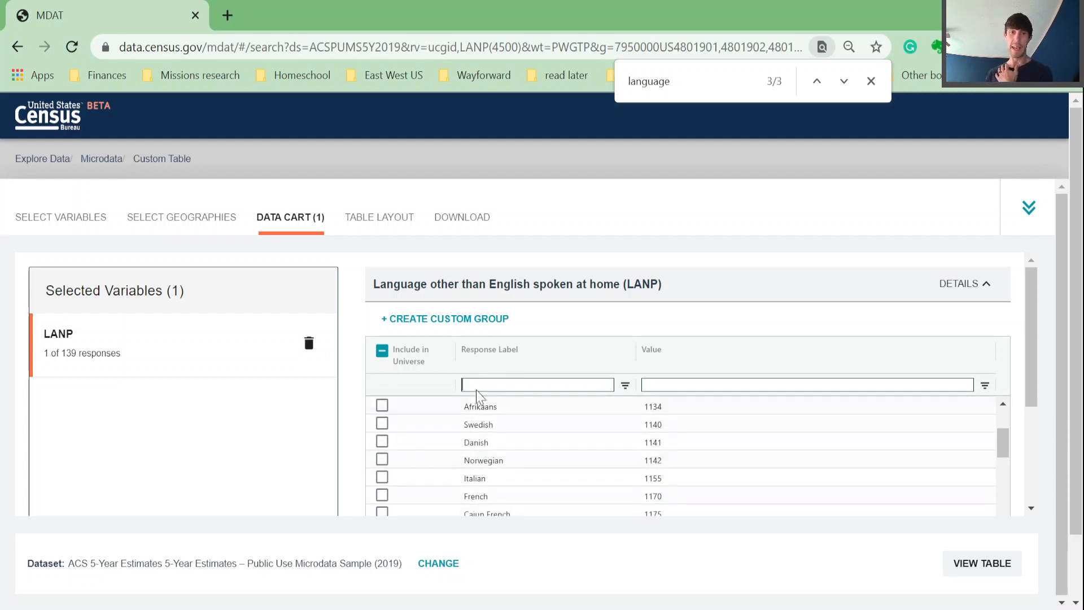
{"action": "scroll", "coordinate": [472, 438], "scroll_direction": "down", "scroll_amount": 2}
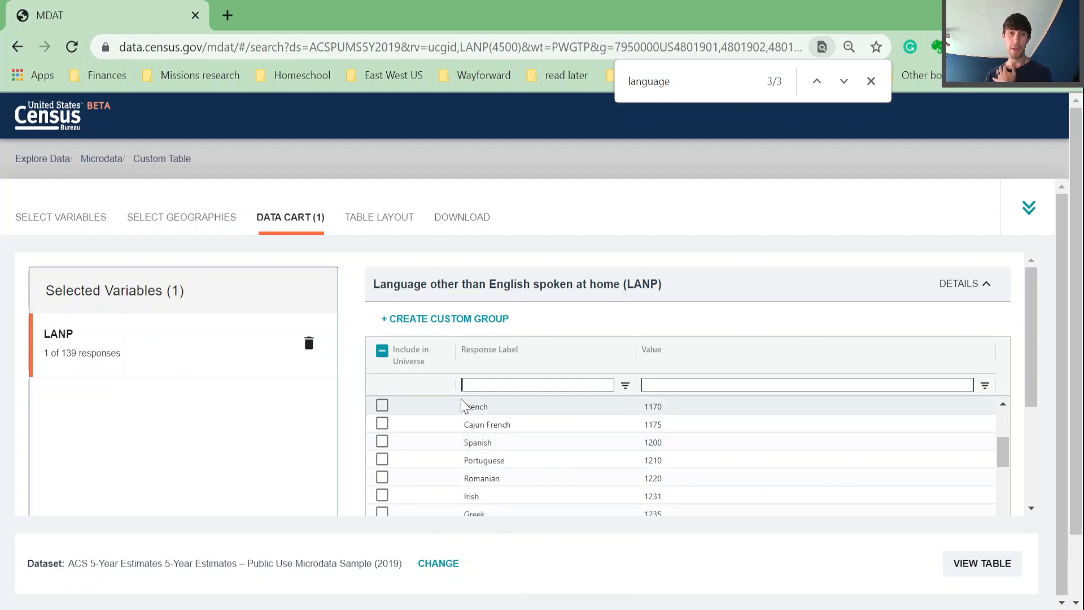
{"action": "scroll", "coordinate": [463, 407], "scroll_direction": "down", "scroll_amount": 2}
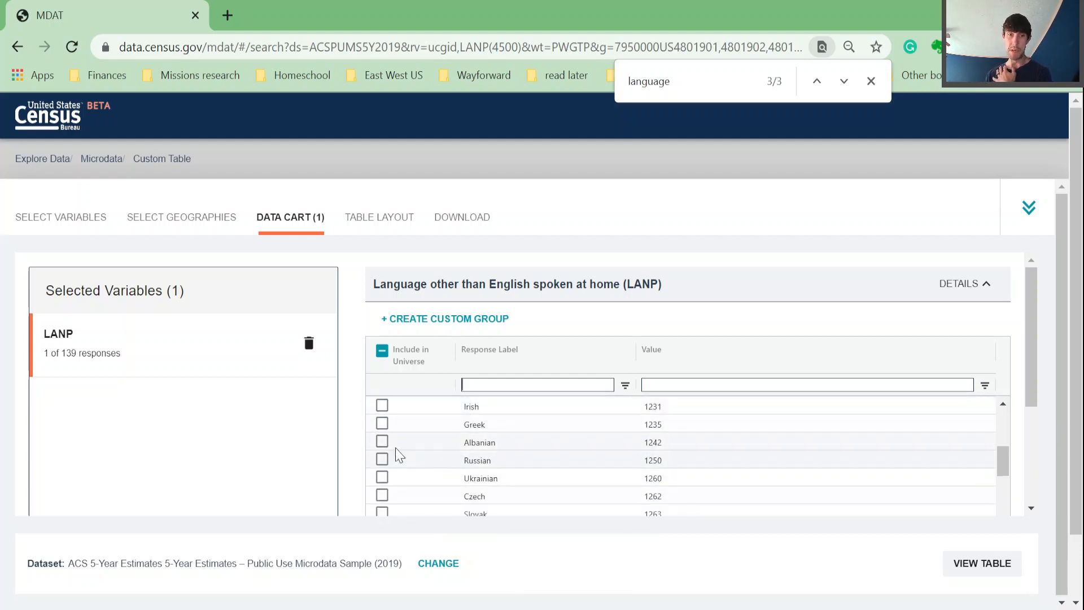
{"action": "left_click", "coordinate": [382, 442]}
- Include Farsi, Kurdish and Pashto in the LANP universe
{"action": "scroll", "coordinate": [581, 455], "scroll_direction": "down", "scroll_amount": 2}
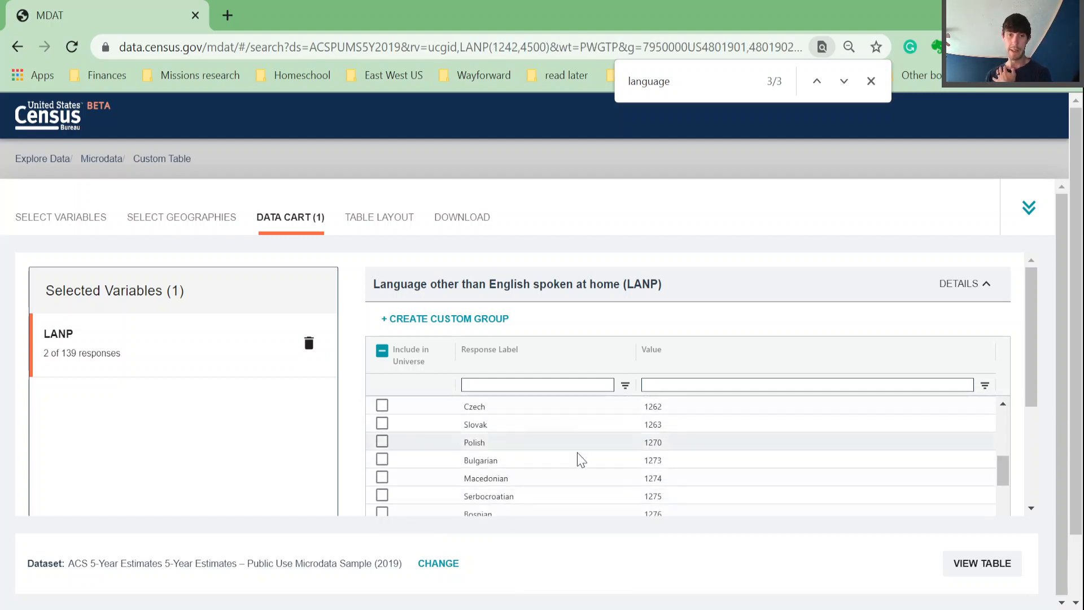
{"action": "scroll", "coordinate": [579, 462], "scroll_direction": "down", "scroll_amount": 1}
{"action": "scroll", "coordinate": [577, 462], "scroll_direction": "down", "scroll_amount": 1}
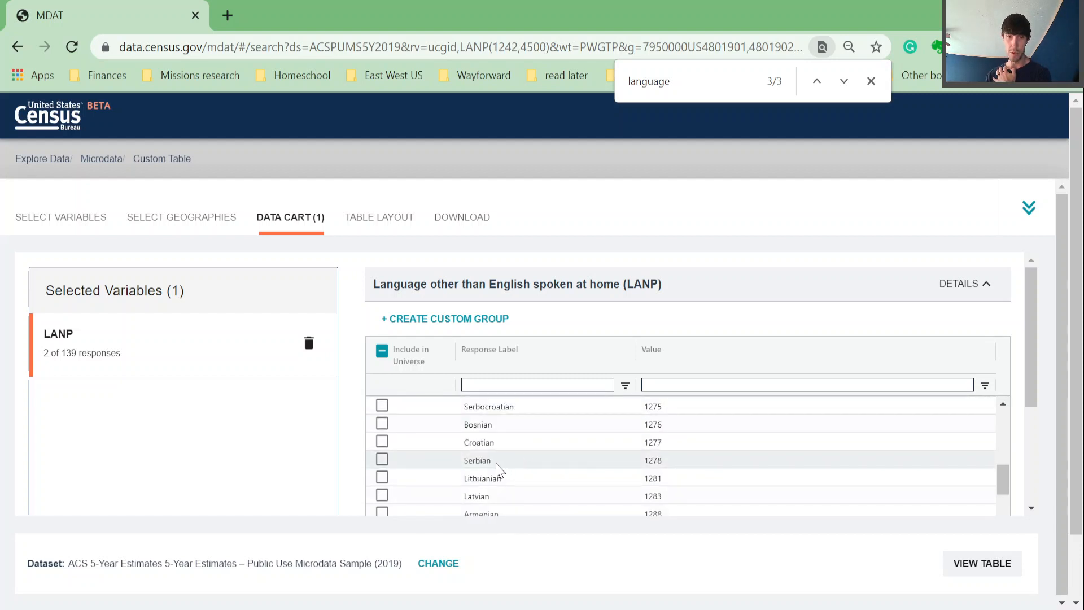
{"action": "scroll", "coordinate": [501, 469], "scroll_direction": "down", "scroll_amount": 2}
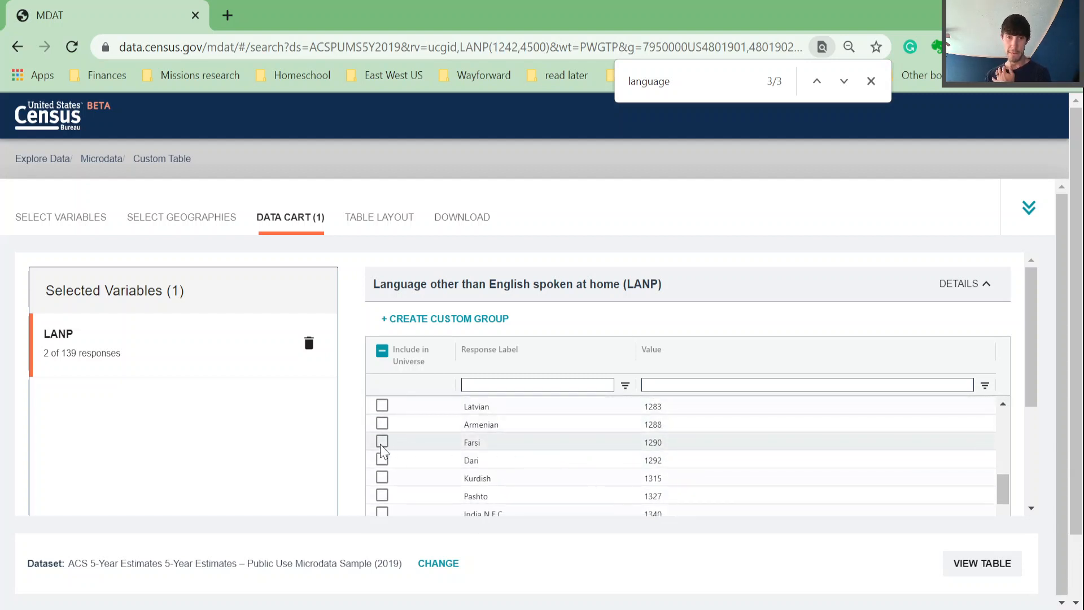
{"action": "left_click", "coordinate": [384, 478]}
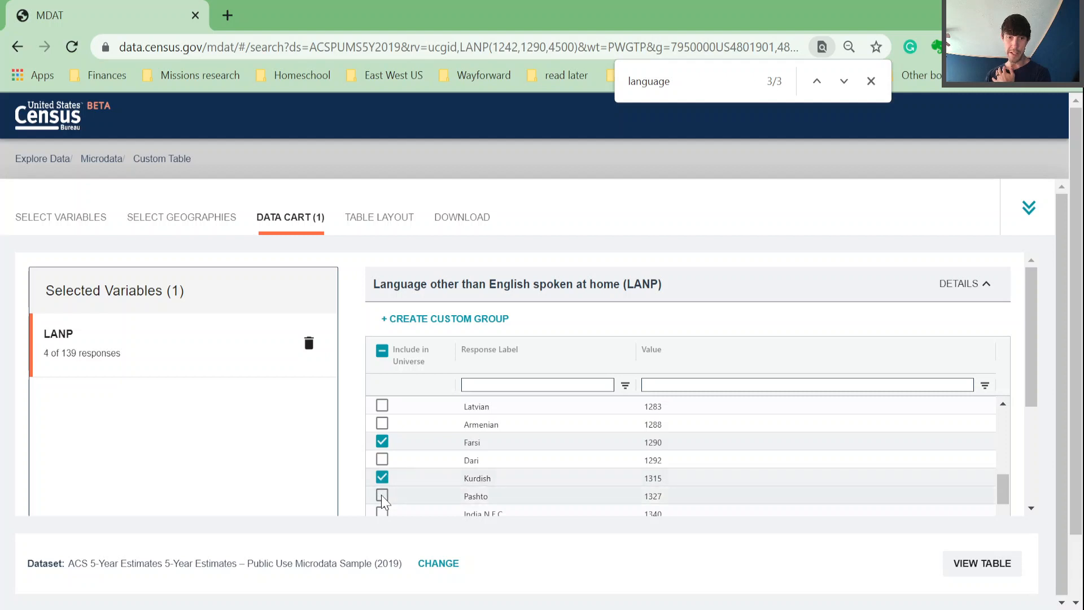
{"action": "left_click", "coordinate": [408, 495]}
- Include Bengali, Urdu, Hindi and Gujarati in the LANP universe
{"action": "scroll", "coordinate": [610, 460], "scroll_direction": "down", "scroll_amount": 2}
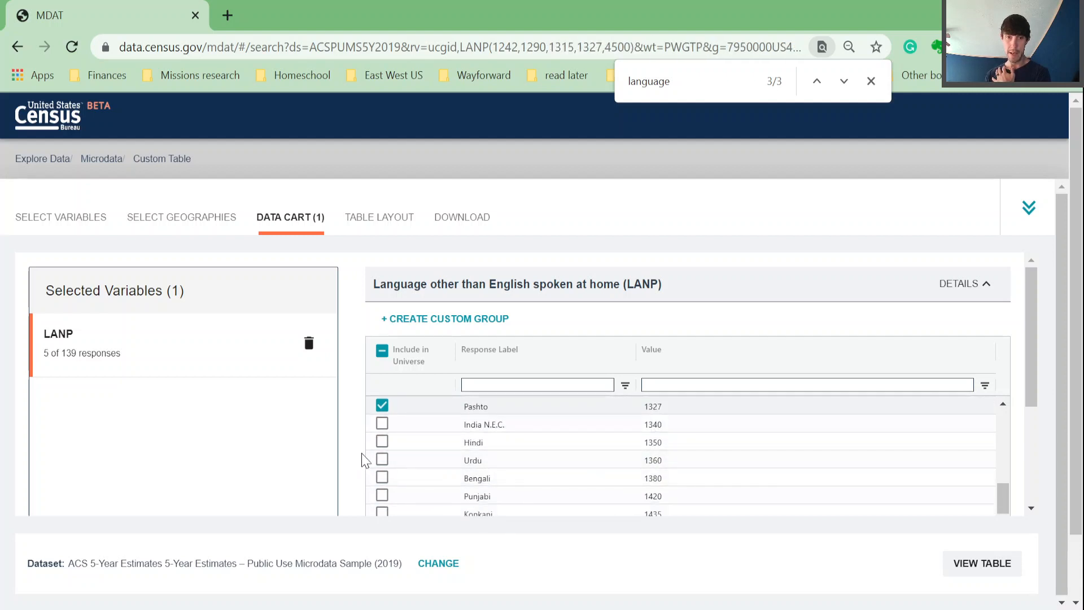
{"action": "left_click", "coordinate": [382, 477]}
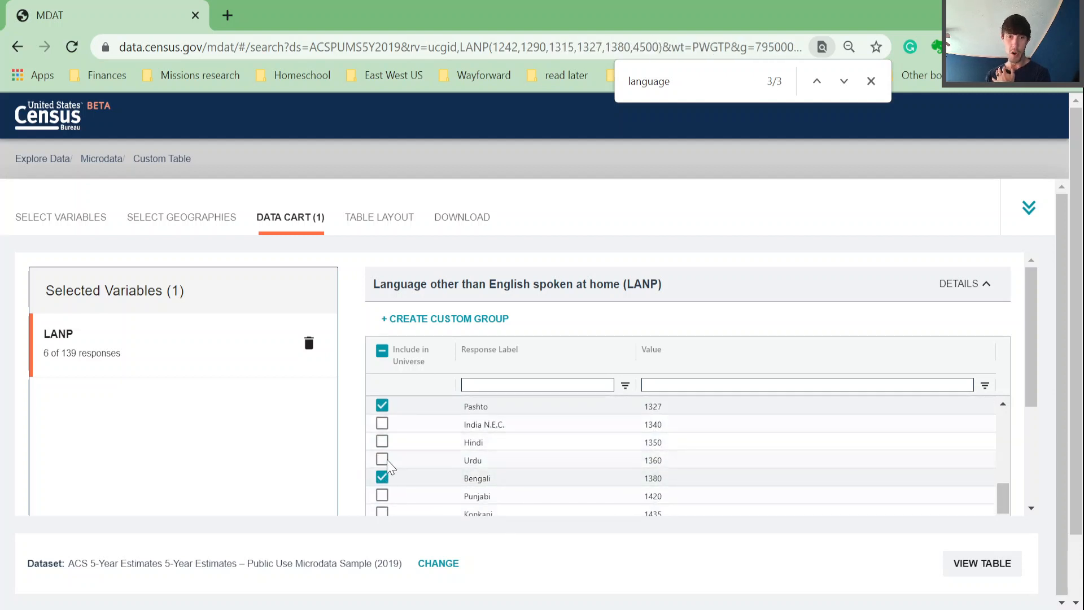
{"action": "left_click", "coordinate": [382, 441]}
{"action": "scroll", "coordinate": [383, 441], "scroll_direction": "down", "scroll_amount": 2}
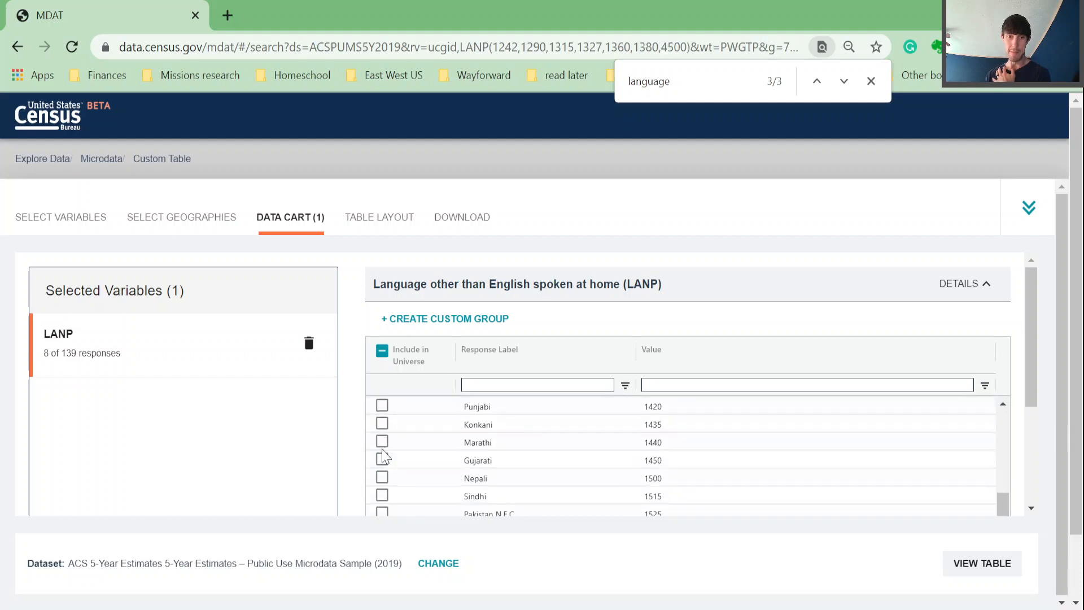
{"action": "left_click", "coordinate": [382, 459]}
{"action": "scroll", "coordinate": [379, 474], "scroll_direction": "down", "scroll_amount": 5}
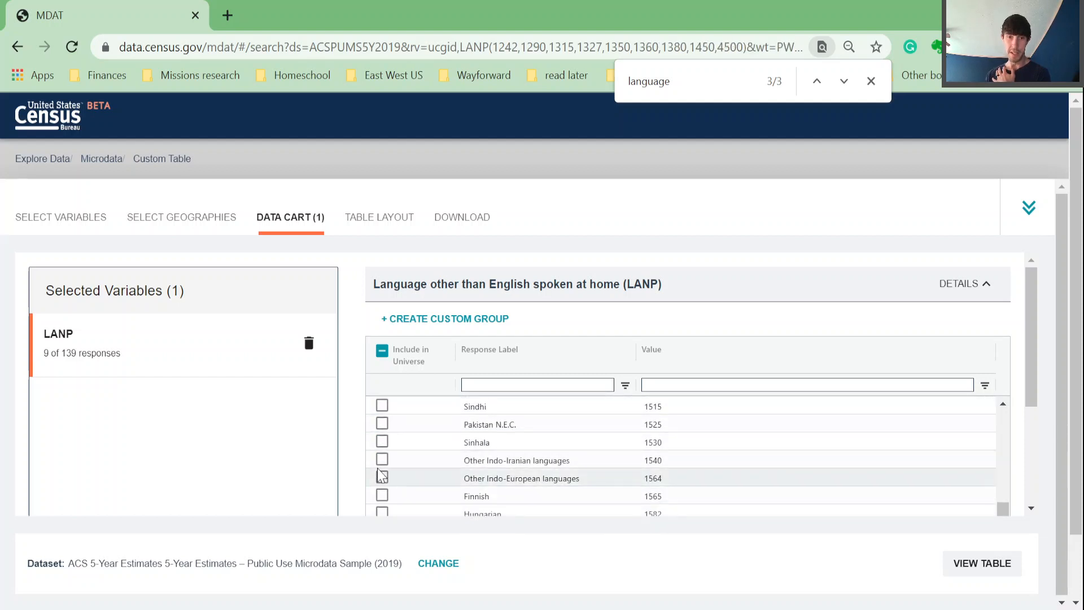
{"action": "scroll", "coordinate": [380, 483], "scroll_direction": "up", "scroll_amount": 3}
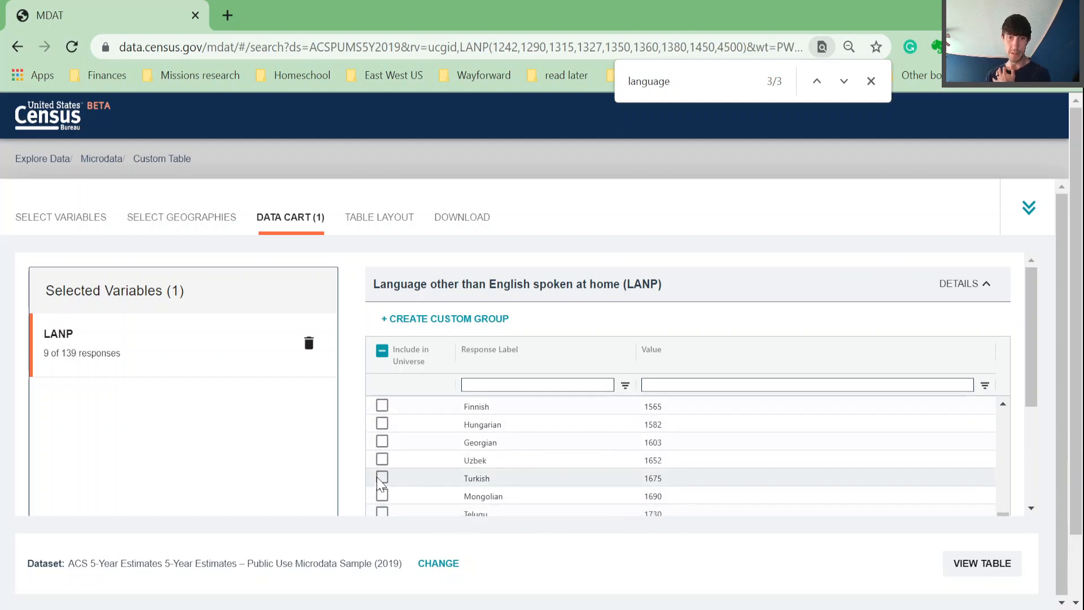
- Include Turkish, Tamil, Japanese and Somali in the LANP universe
{"action": "scroll", "coordinate": [379, 482], "scroll_direction": "down", "scroll_amount": 2}
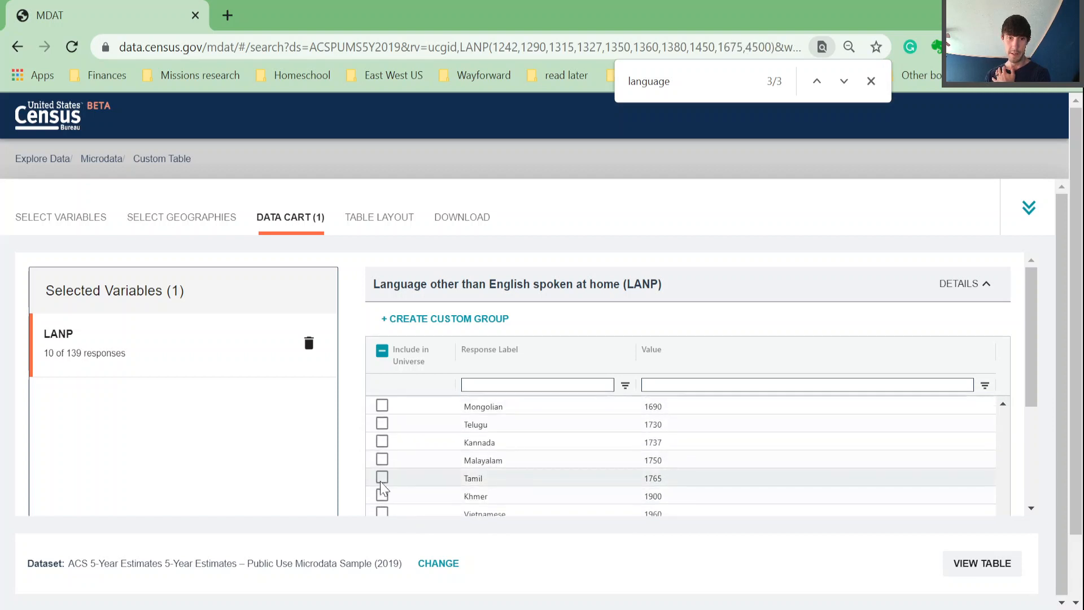
{"action": "left_click", "coordinate": [382, 479]}
{"action": "scroll", "coordinate": [382, 480], "scroll_direction": "down", "scroll_amount": 4}
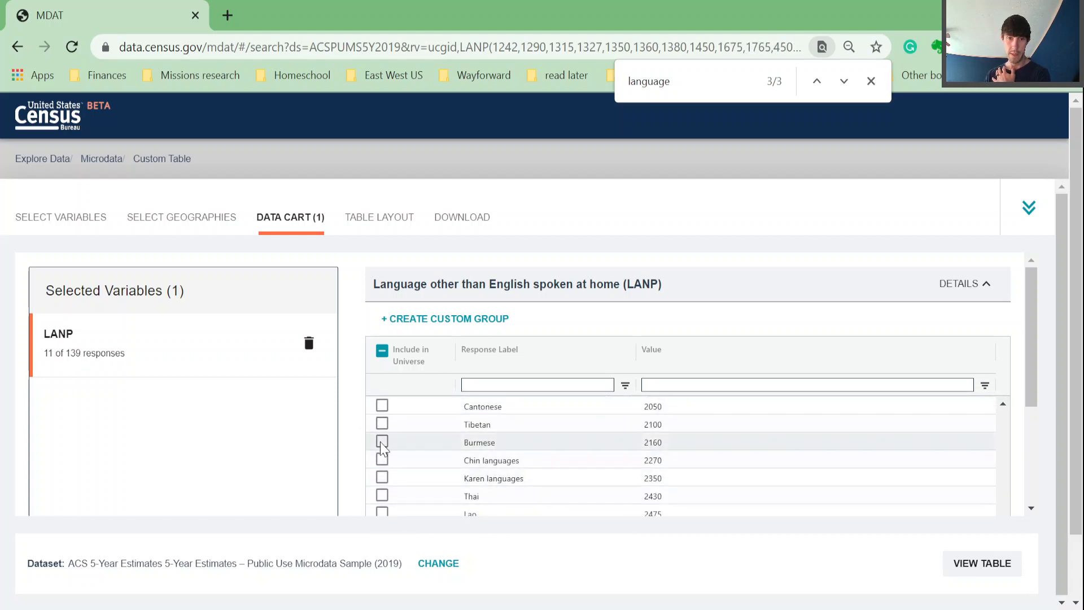
{"action": "scroll", "coordinate": [382, 449], "scroll_direction": "down", "scroll_amount": 2}
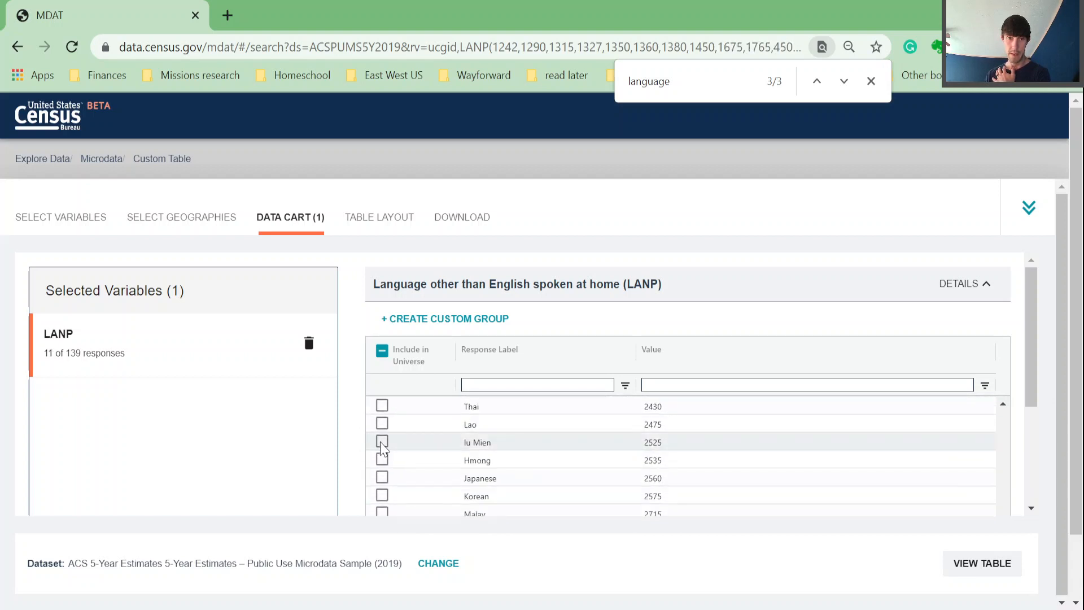
{"action": "left_click", "coordinate": [382, 478]}
{"action": "scroll", "coordinate": [388, 484], "scroll_direction": "down", "scroll_amount": 5}
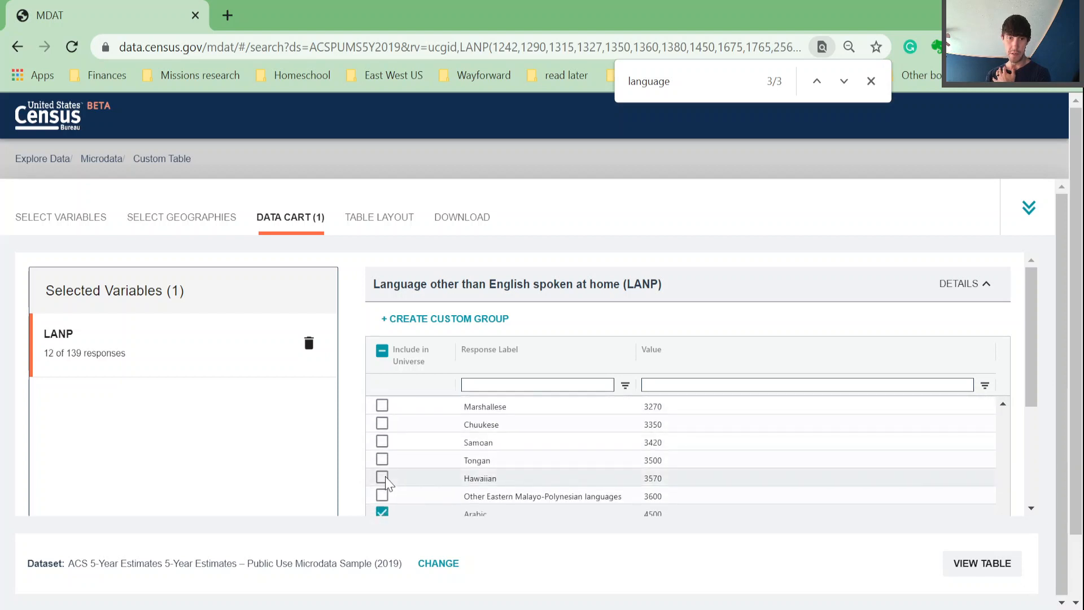
{"action": "scroll", "coordinate": [388, 484], "scroll_direction": "down", "scroll_amount": 4}
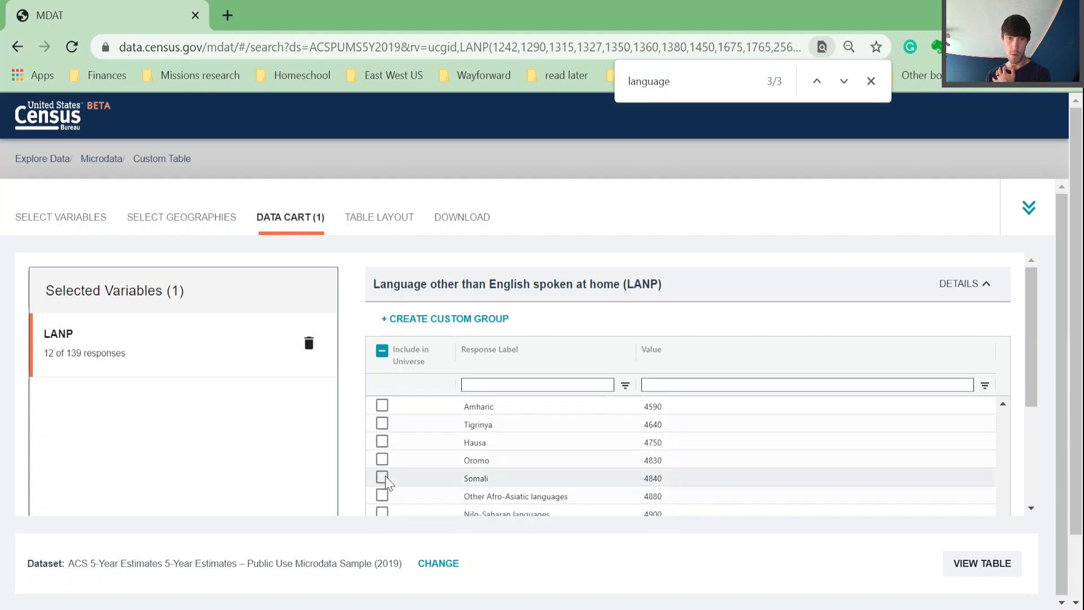
{"action": "left_click", "coordinate": [382, 478]}
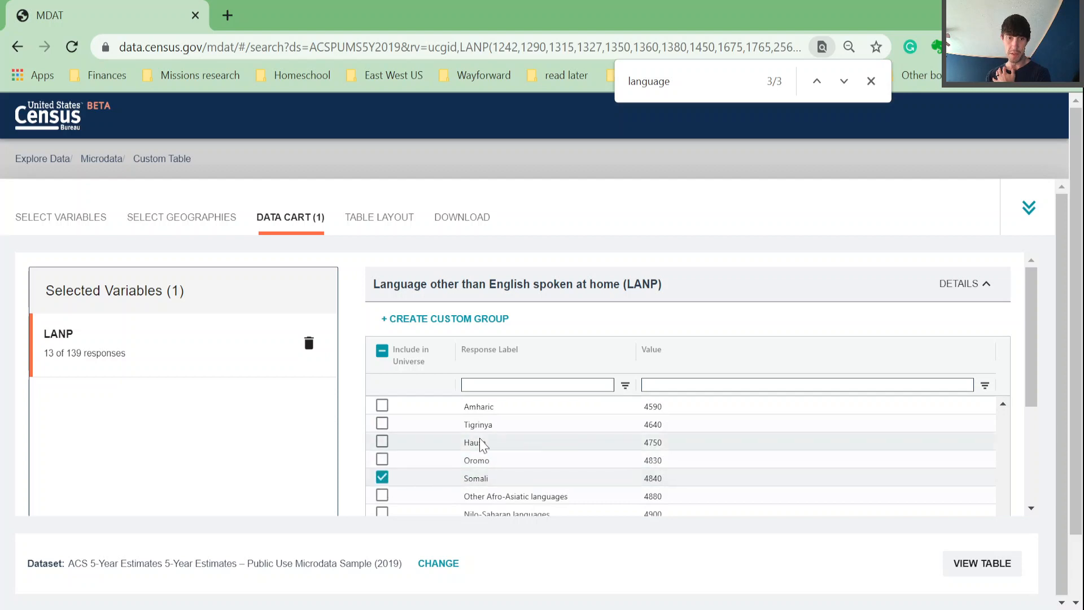
{"action": "scroll", "coordinate": [547, 456], "scroll_direction": "down", "scroll_amount": 3}
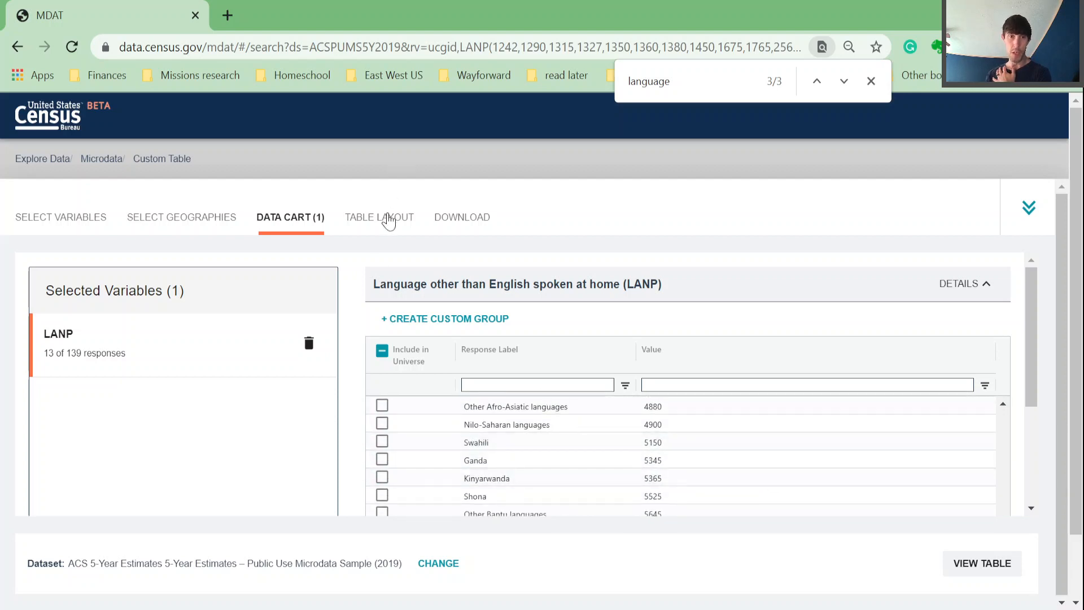
- Move the LANP variable from the rows to the columns of the table layout, keeping the selected geographies as rows
{"action": "left_click", "coordinate": [388, 224]}
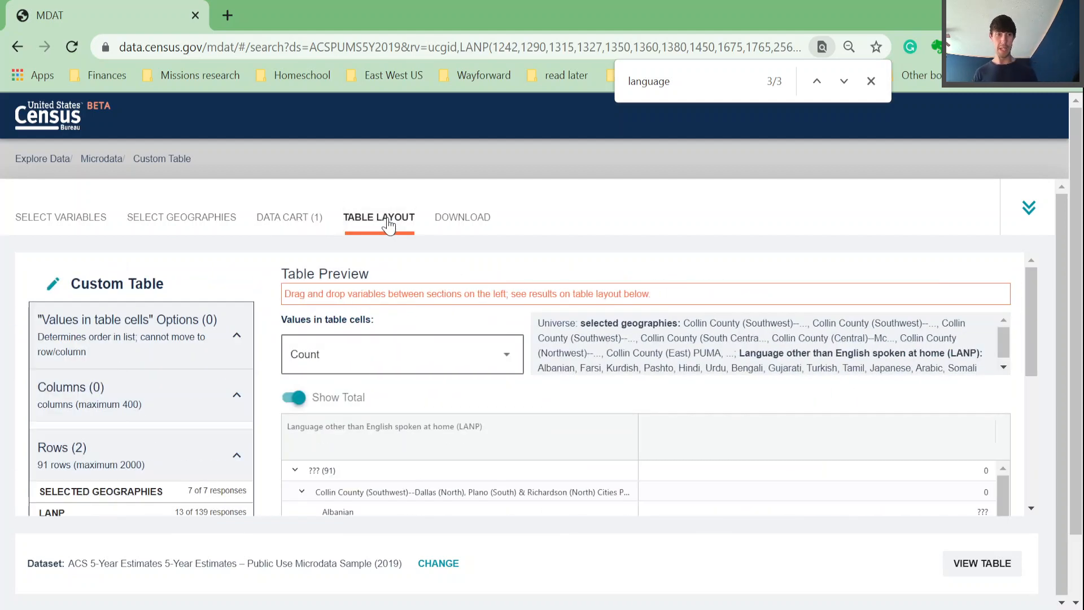
{"action": "scroll", "coordinate": [123, 451], "scroll_direction": "down", "scroll_amount": 2}
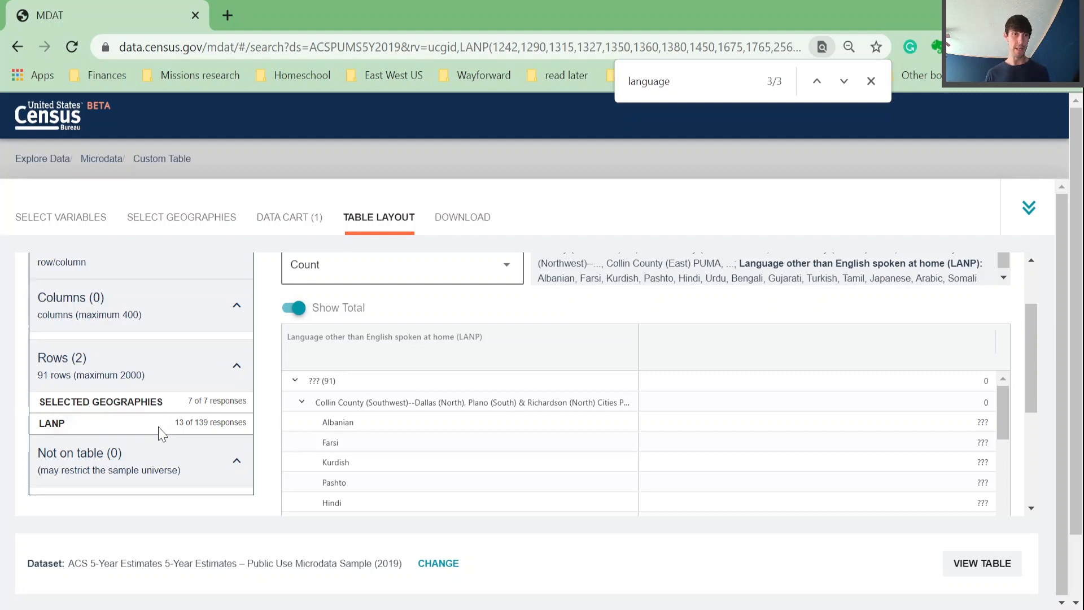
{"action": "left_click_drag", "start_coordinate": [162, 434], "coordinate": [150, 315]}
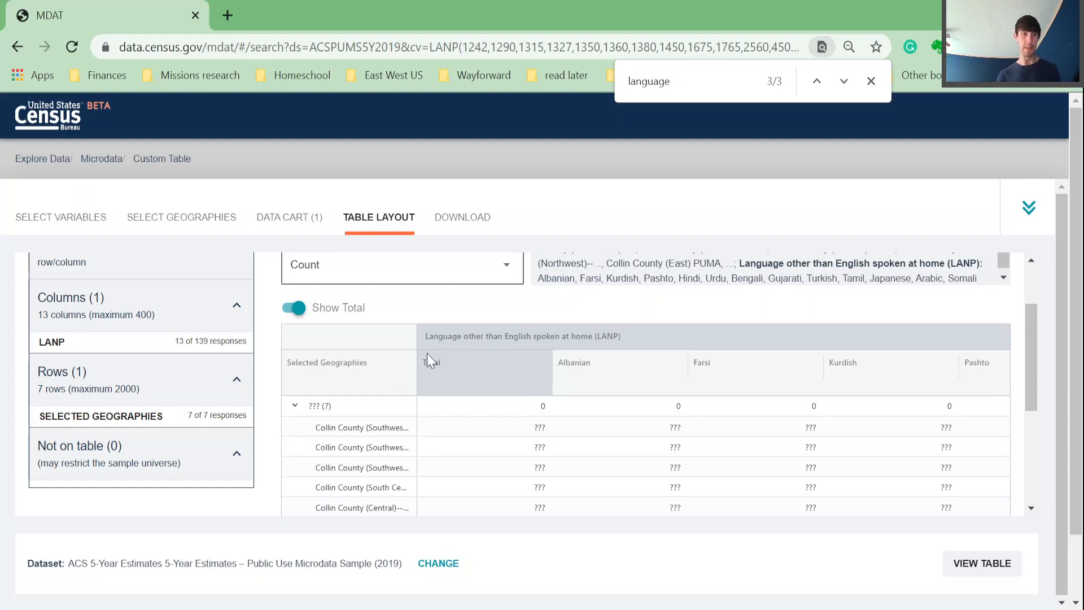
{"action": "scroll", "coordinate": [428, 357], "scroll_direction": "down", "scroll_amount": 2}
{"action": "scroll", "coordinate": [428, 362], "scroll_direction": "up", "scroll_amount": 2}
{"action": "scroll", "coordinate": [428, 367], "scroll_direction": "down", "scroll_amount": 1}
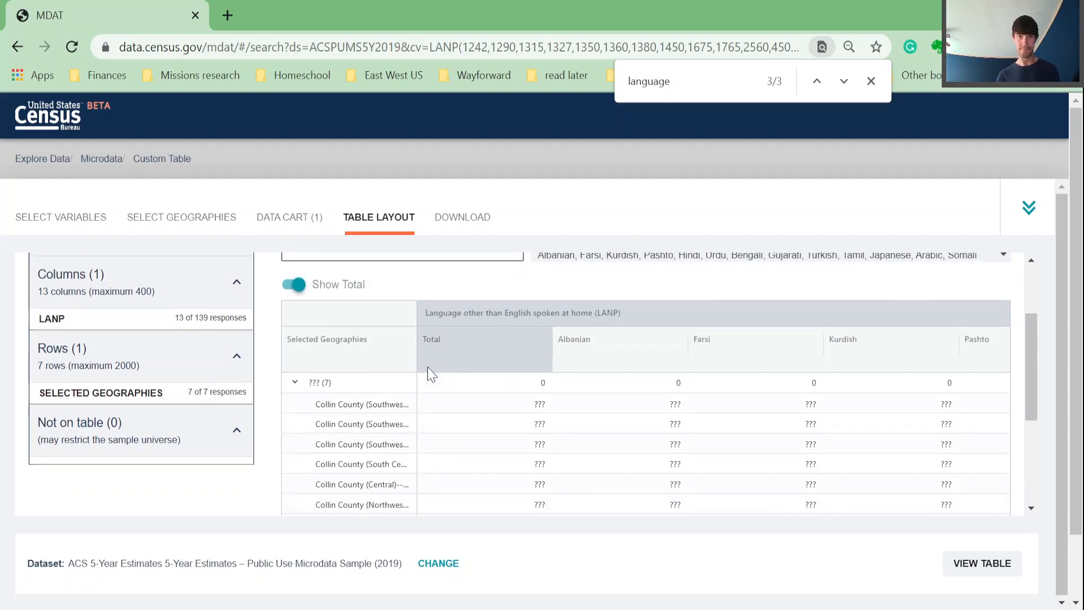
{"action": "scroll", "coordinate": [428, 367], "scroll_direction": "down", "scroll_amount": 2}
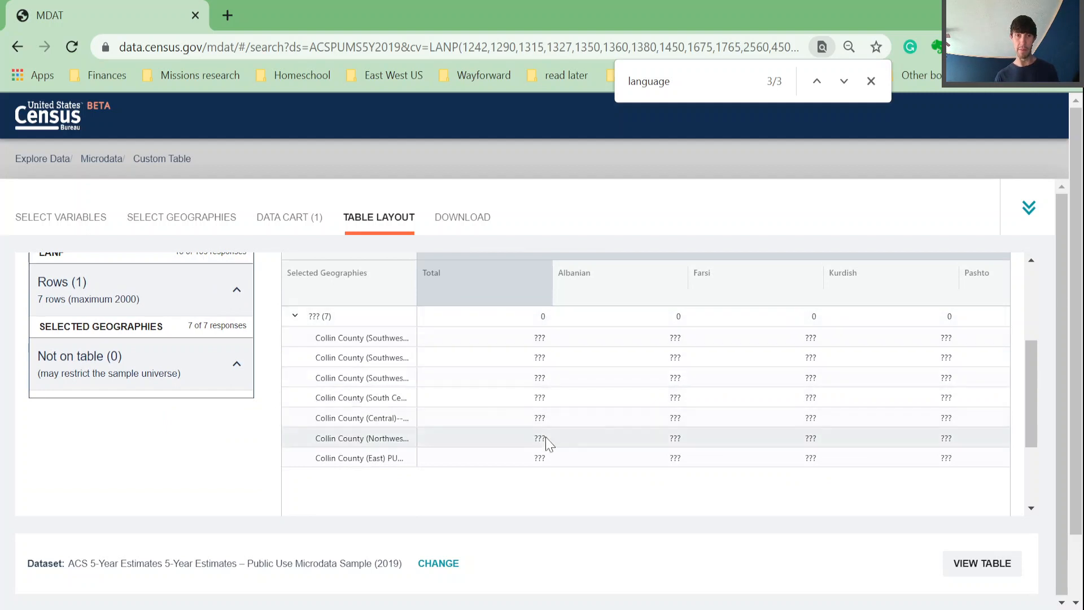
{"action": "scroll", "coordinate": [539, 358], "scroll_direction": "up", "scroll_amount": 5}
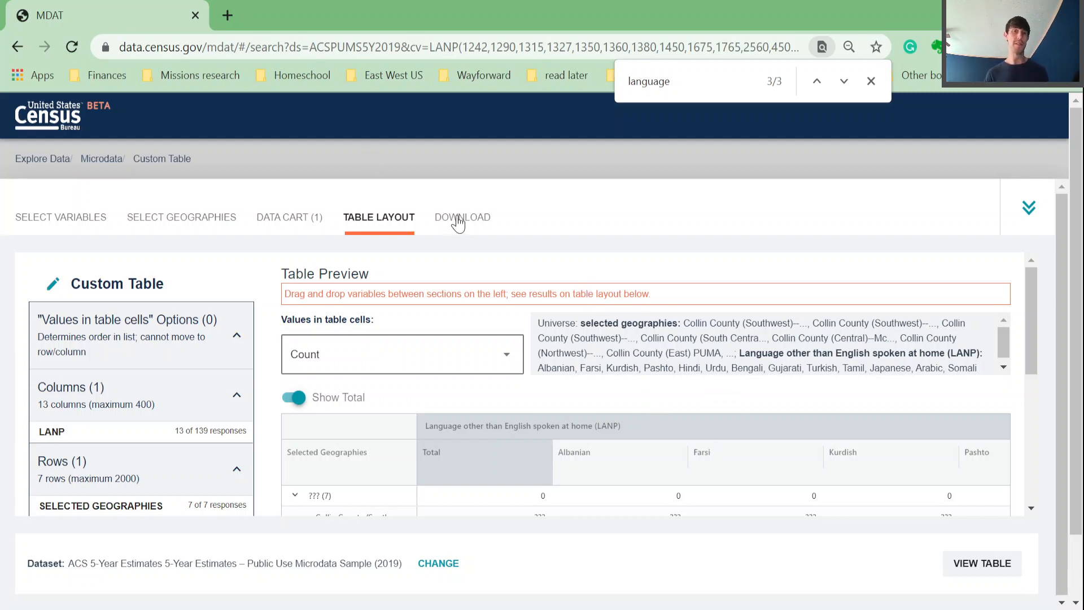
- View the generated custom table and examine the language counts for each Collin County PUMA
{"action": "left_click", "coordinate": [997, 566]}
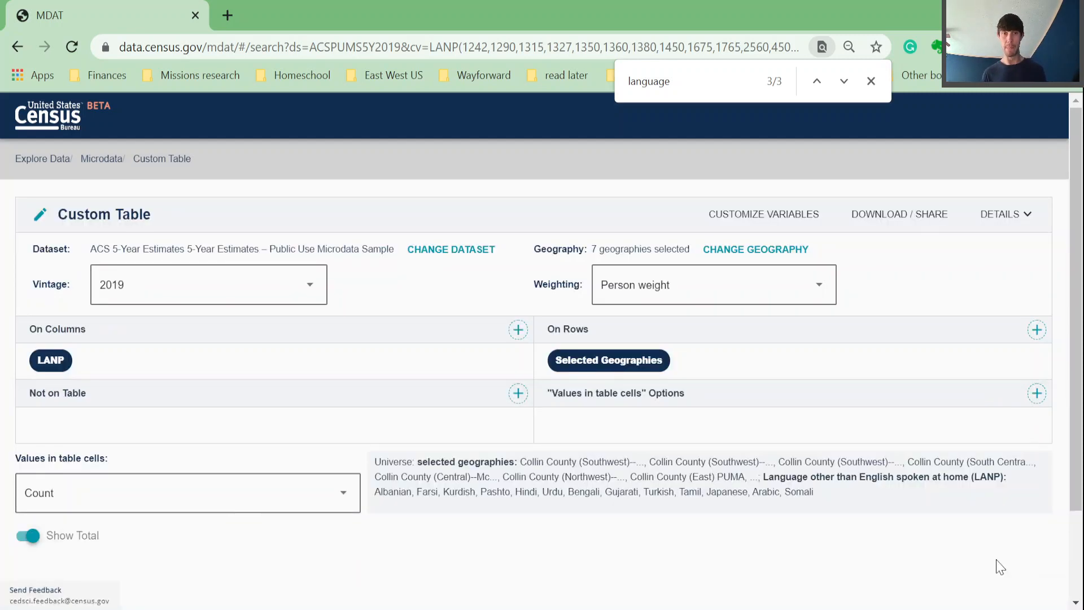
{"action": "scroll", "coordinate": [884, 373], "scroll_direction": "down", "scroll_amount": 2}
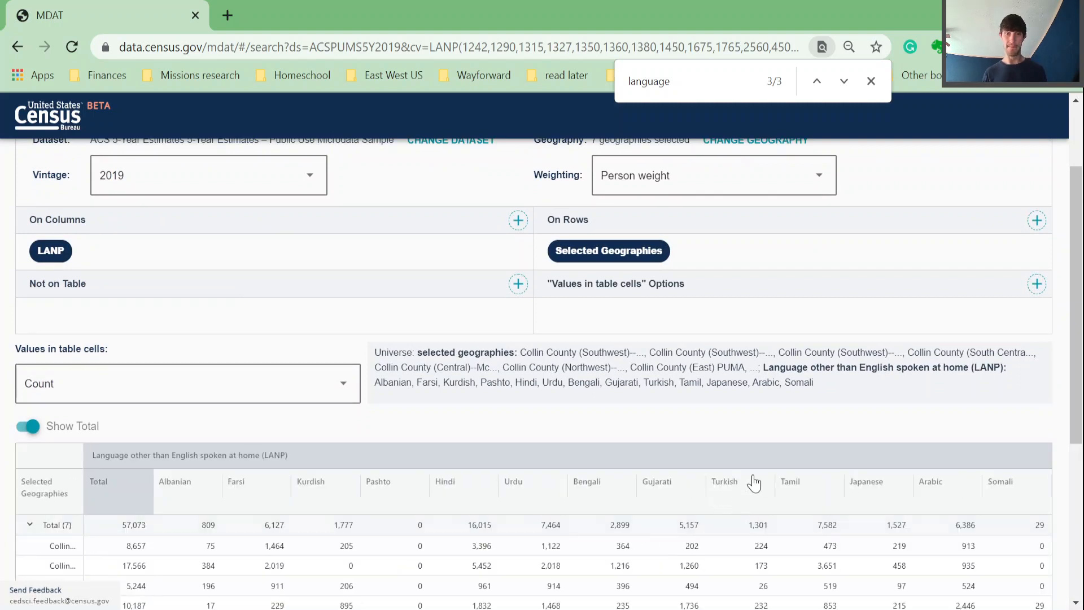
{"action": "scroll", "coordinate": [1079, 304], "scroll_direction": "down", "scroll_amount": 3}
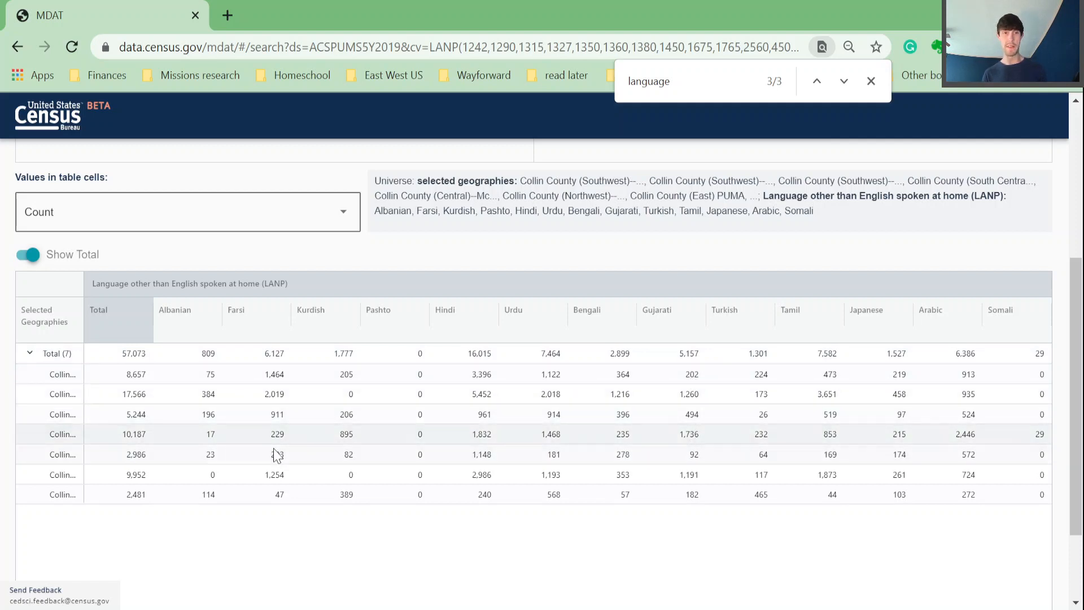
{"action": "left_click", "coordinate": [40, 439]}
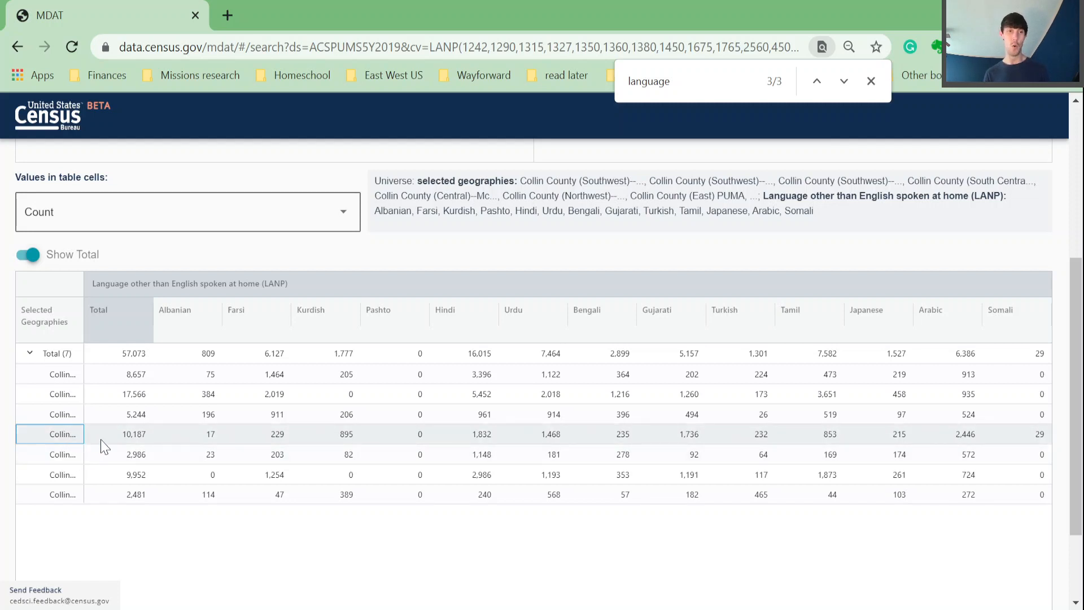
{"action": "scroll", "coordinate": [537, 389], "scroll_direction": "down", "scroll_amount": 1}
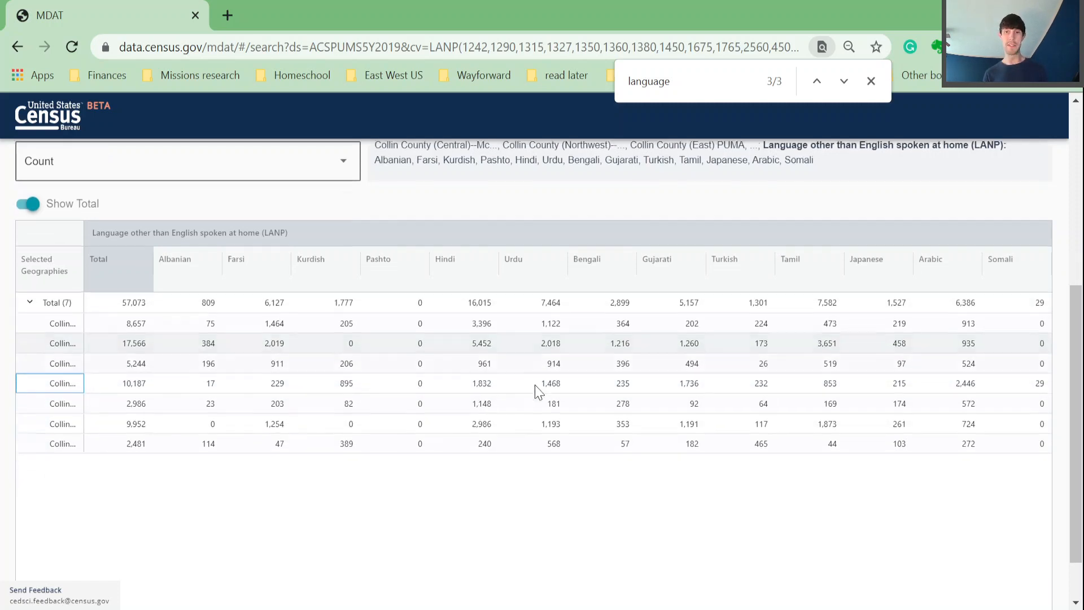
{"action": "scroll", "coordinate": [539, 391], "scroll_direction": "up", "scroll_amount": 6}
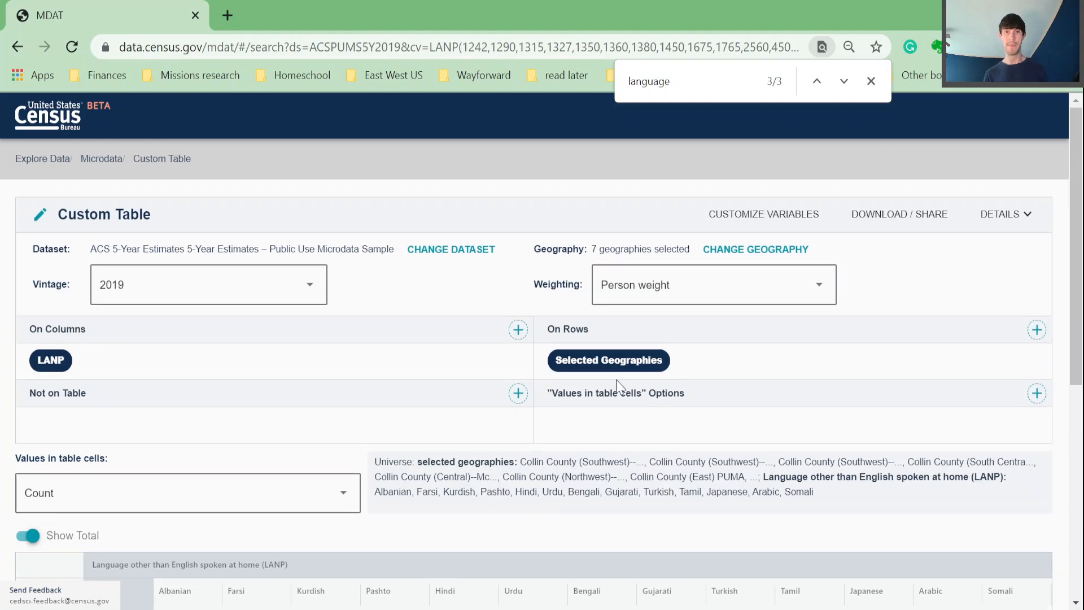
- Download the table view of the custom table as a CSV file
{"action": "left_click", "coordinate": [914, 221]}
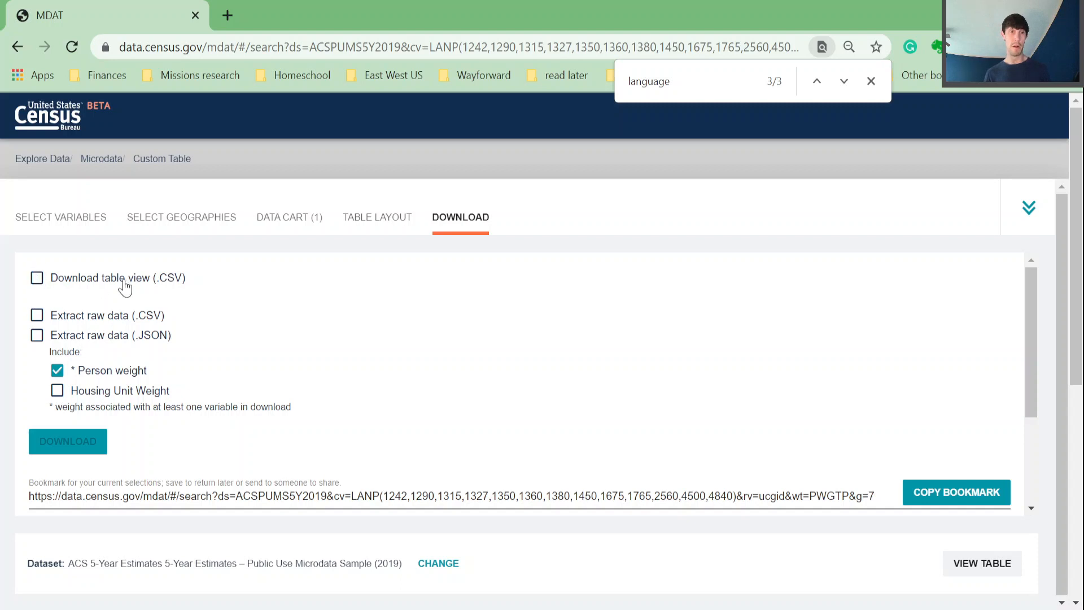
{"action": "left_click", "coordinate": [37, 283]}
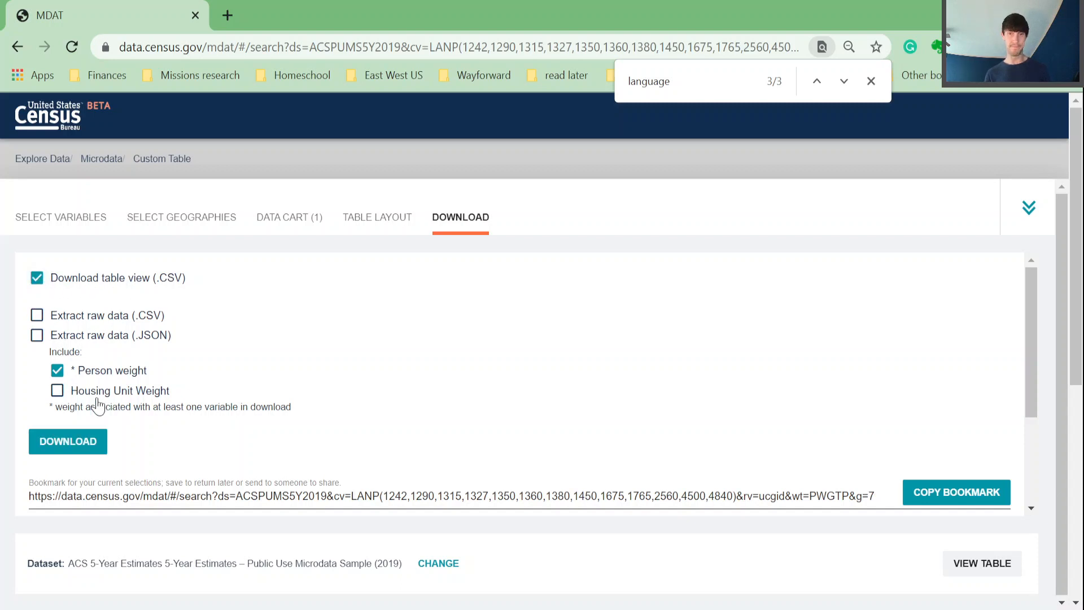
{"action": "scroll", "coordinate": [859, 431], "scroll_direction": "down", "scroll_amount": 2}
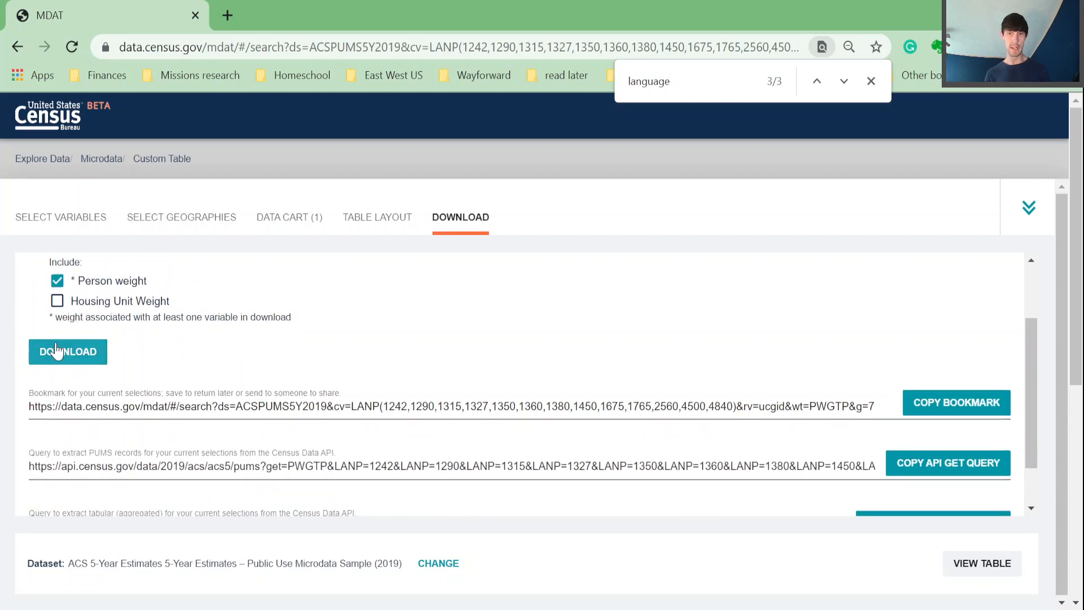
{"action": "left_click", "coordinate": [76, 357]}
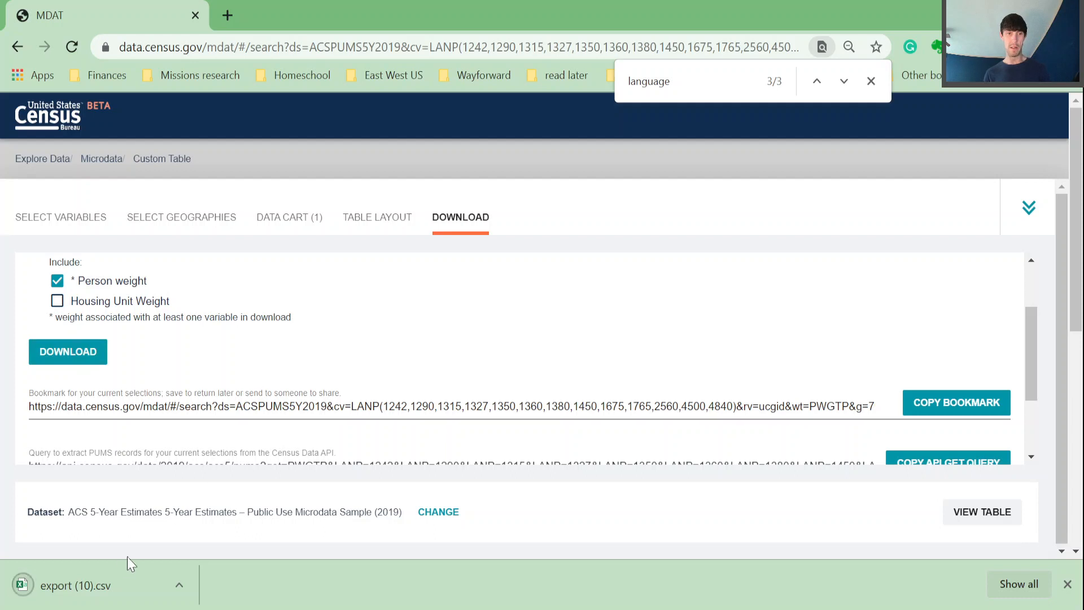
- Open the downloaded export (10).csv in Excel and widen column A to fit most of the geography names
{"action": "left_click", "coordinate": [113, 586]}
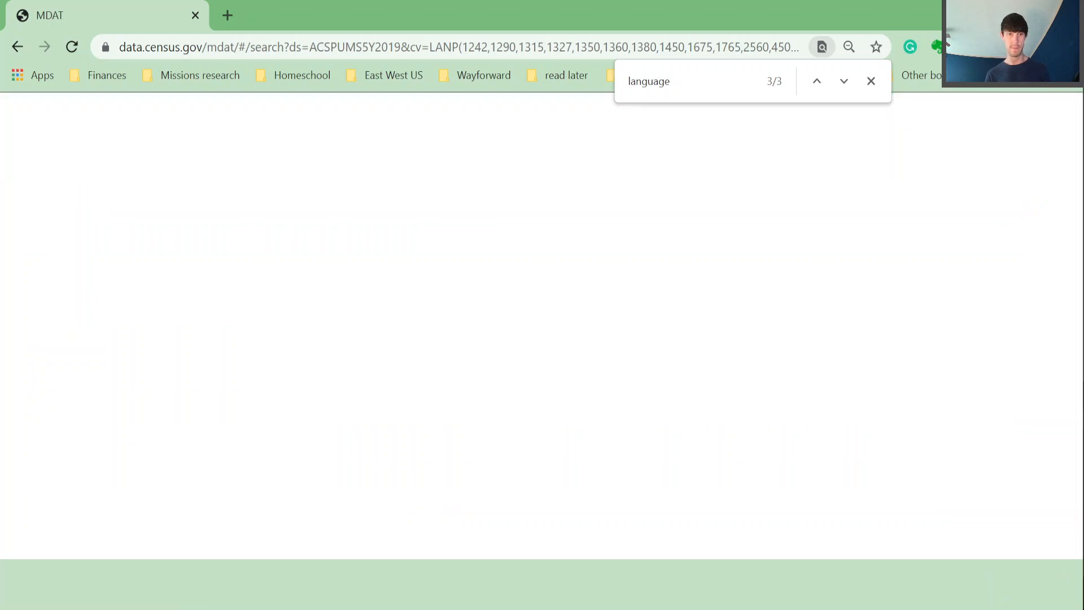
{"action": "left_click", "coordinate": [354, 483]}
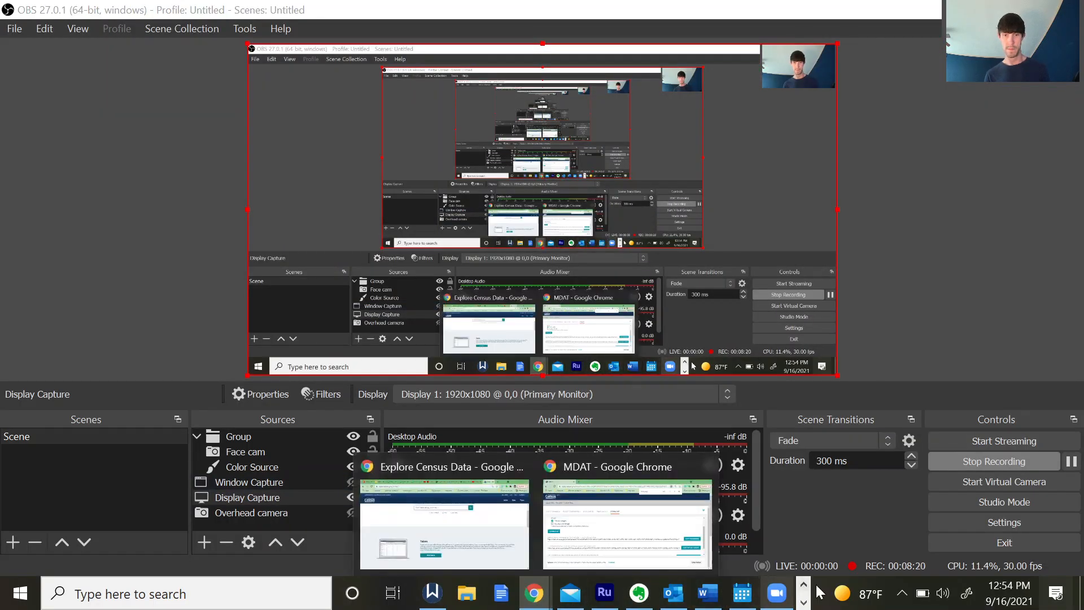
{"action": "left_click", "coordinate": [804, 603]}
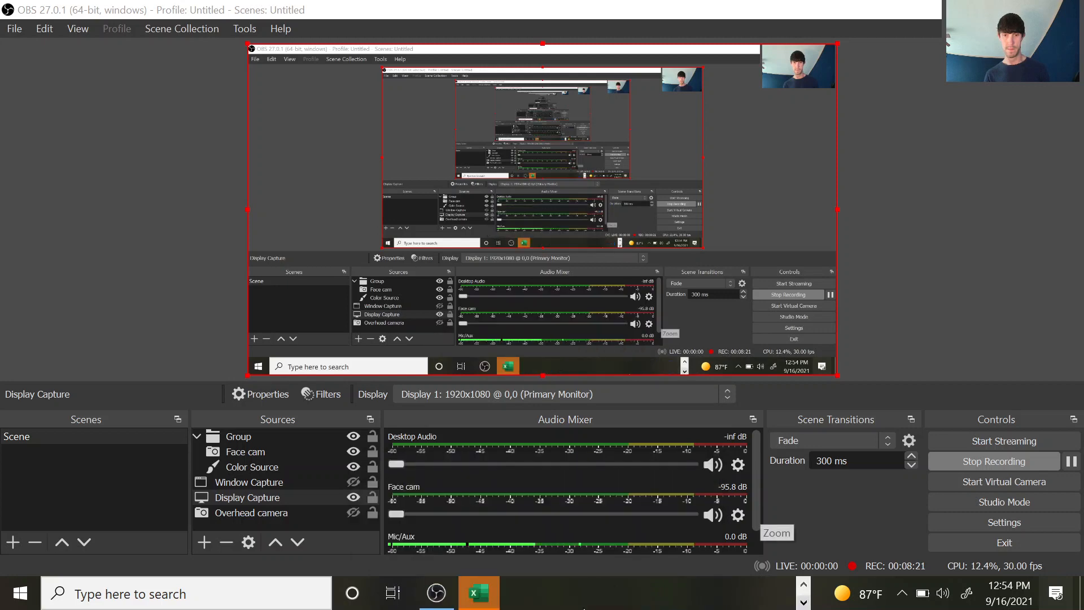
{"action": "left_click", "coordinate": [471, 587]}
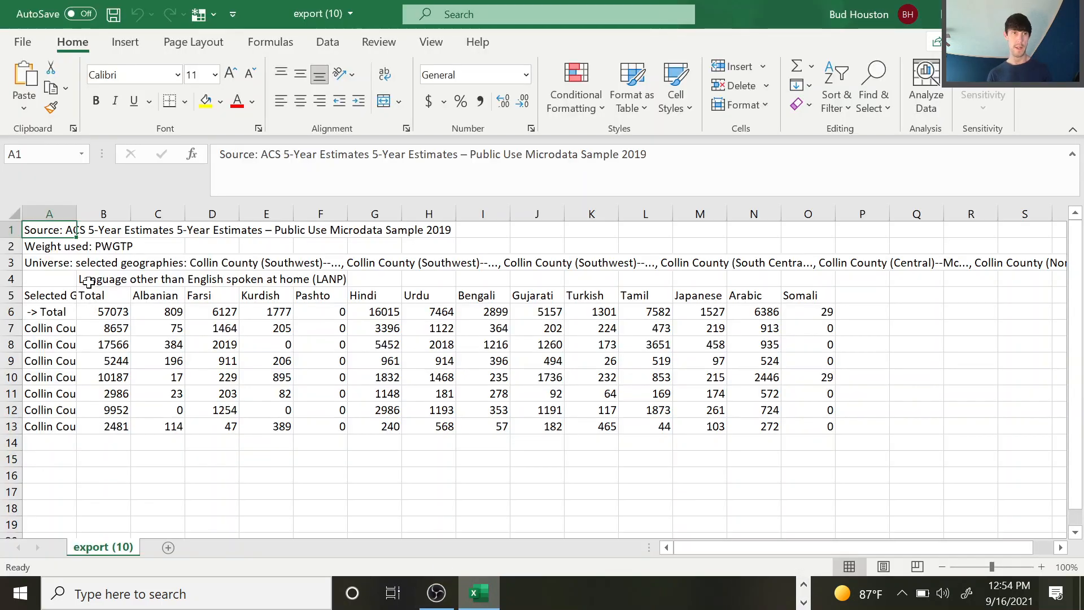
{"action": "left_click_drag", "start_coordinate": [74, 219], "coordinate": [348, 224]}
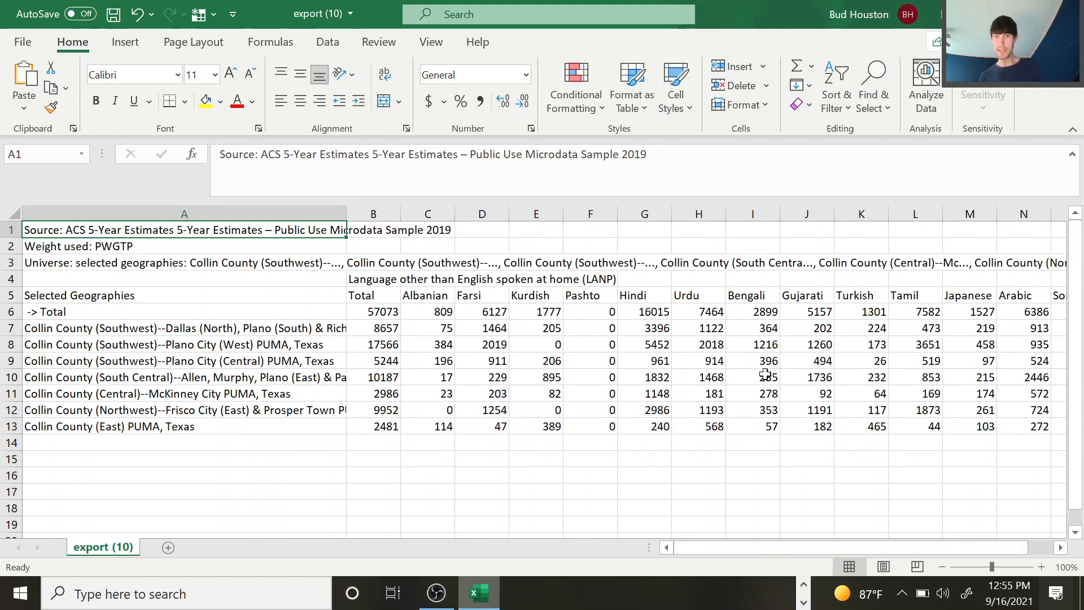
- Examine the Gujarati and Arabic counts for the South Central Collin County PUMA in row 10
{"action": "left_click", "coordinate": [838, 376]}
{"action": "left_click", "coordinate": [816, 377]}
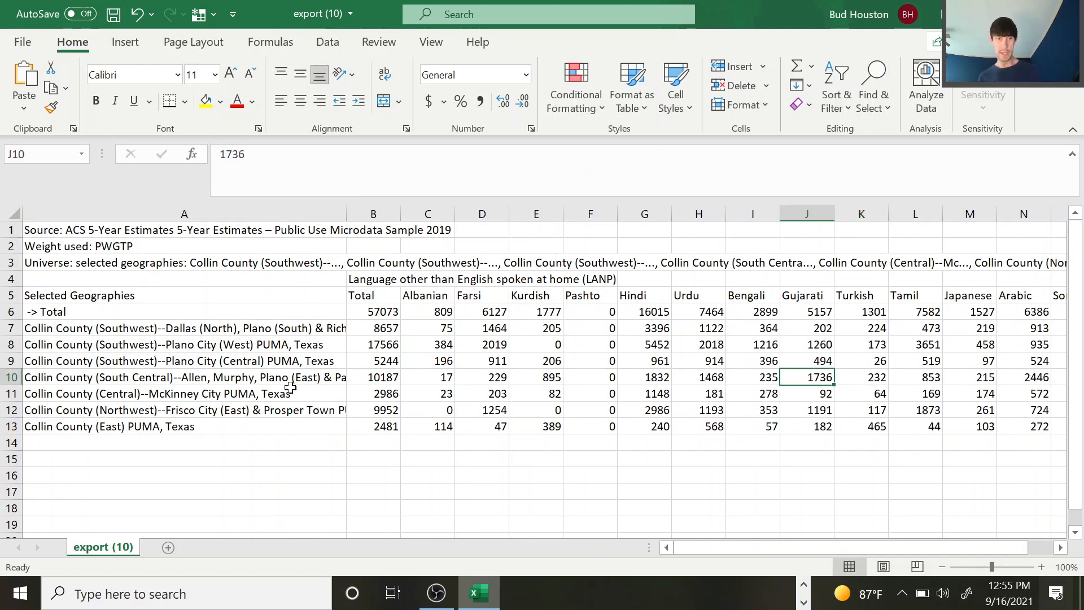
{"action": "left_click", "coordinate": [217, 377]}
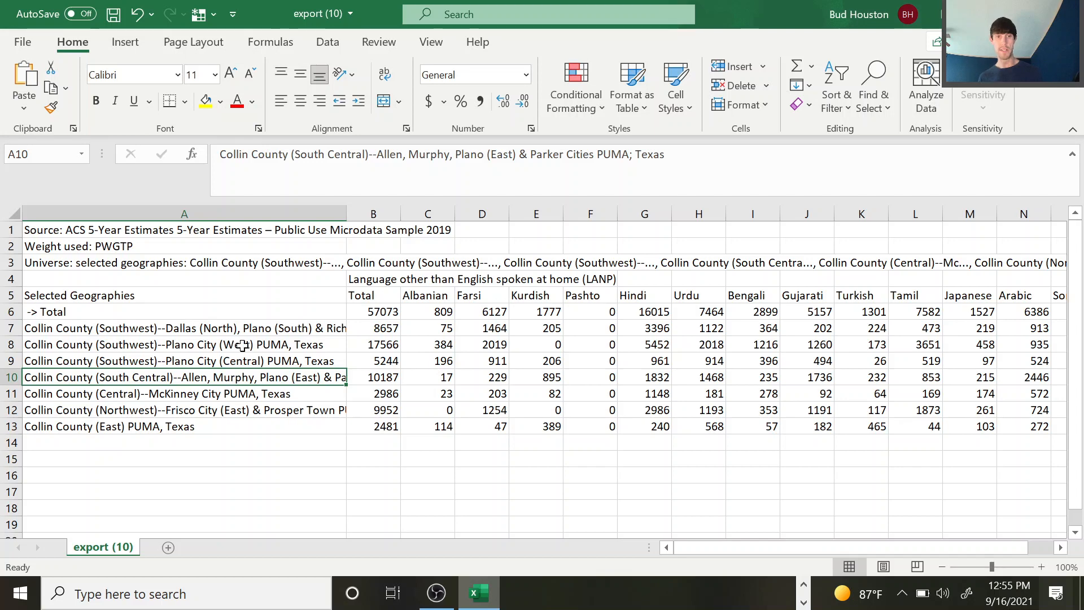
{"action": "left_click_drag", "start_coordinate": [798, 545], "coordinate": [902, 544]}
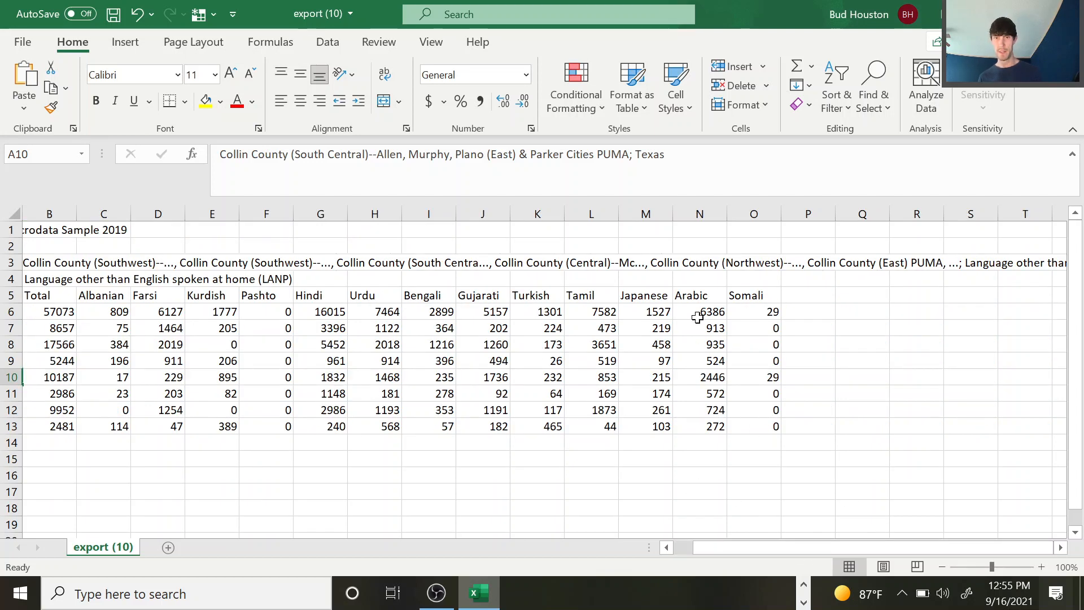
{"action": "left_click", "coordinate": [705, 376]}
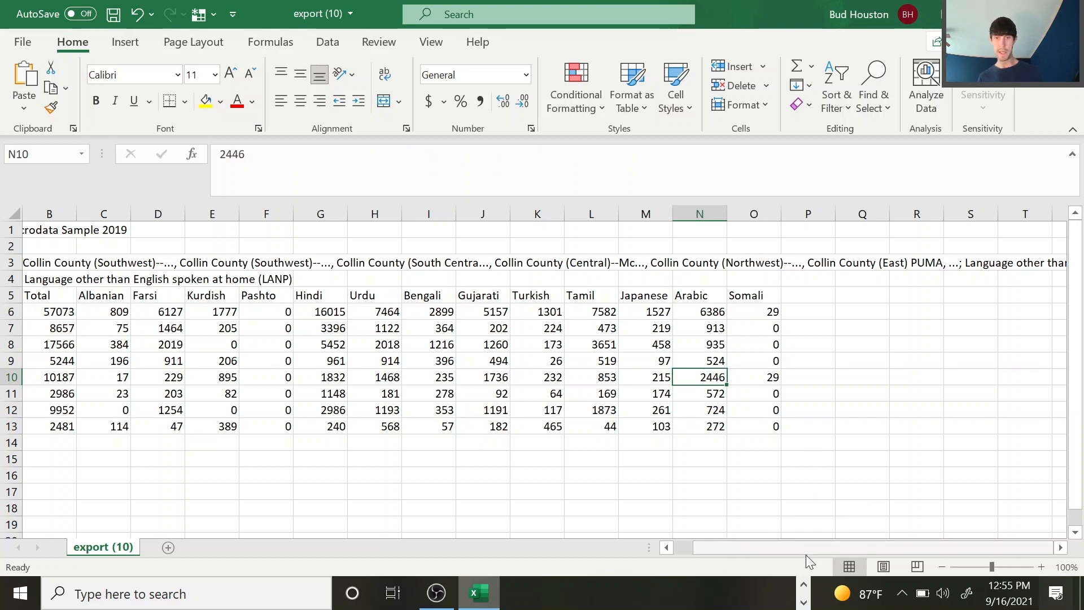
{"action": "left_click_drag", "start_coordinate": [808, 548], "coordinate": [683, 560]}
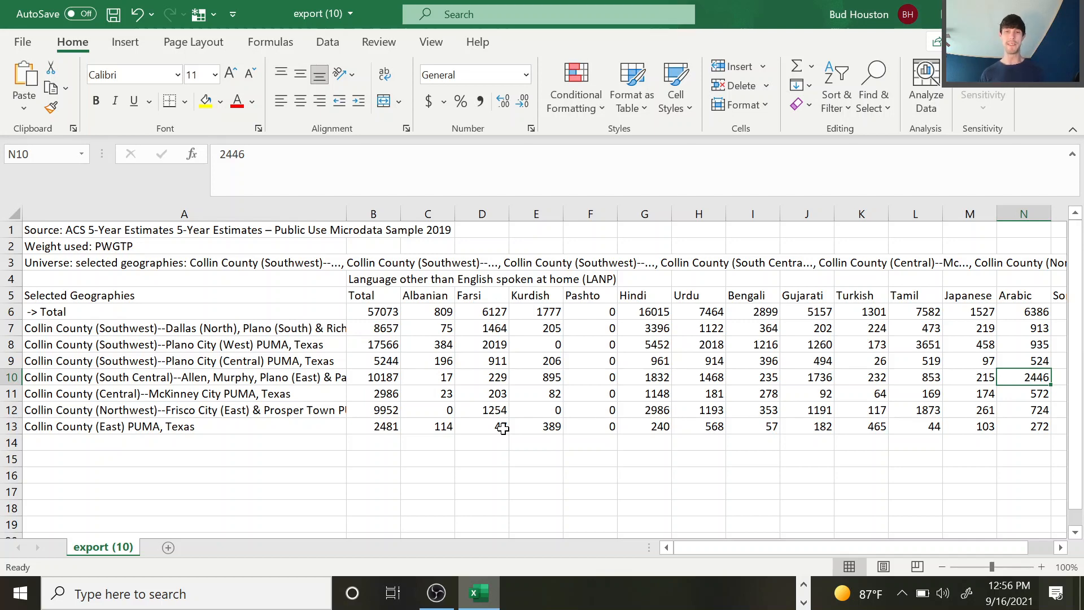
{"action": "left_click", "coordinate": [436, 592]}
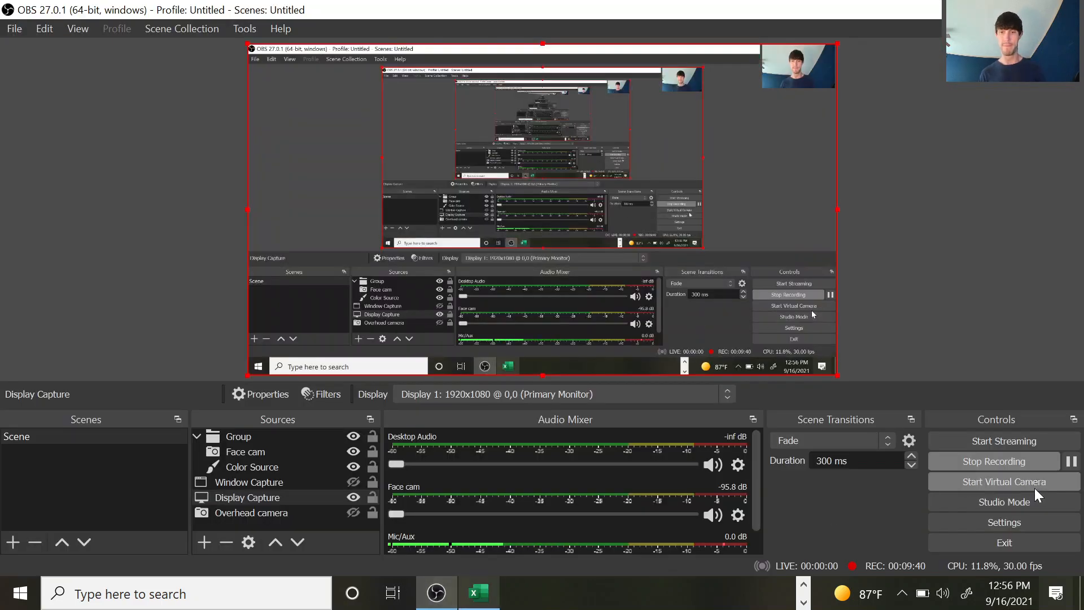